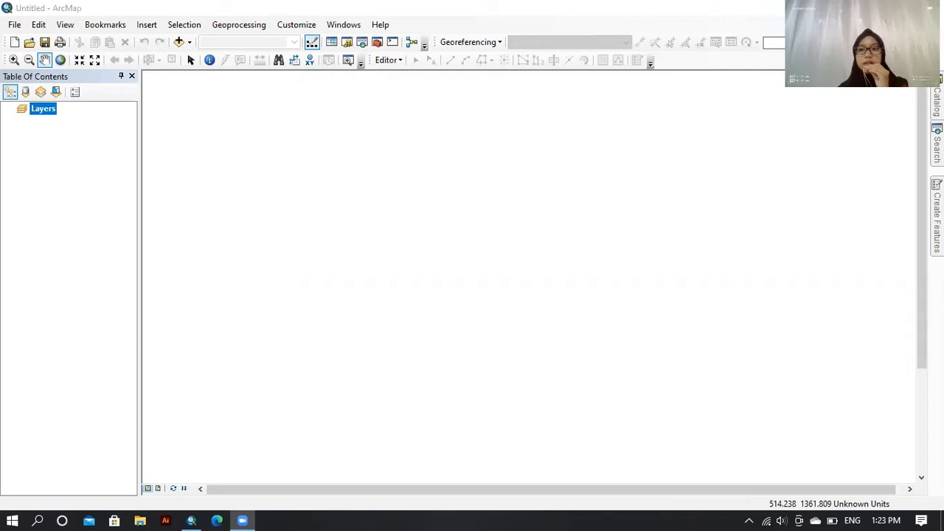
Add the shapefile Kec_Prajekan_Bondowoso.shp from the Kecamatan Bondowoso subfolder of the PETA folder connection to the map
{"action": "left_click", "coordinate": [936, 102]}
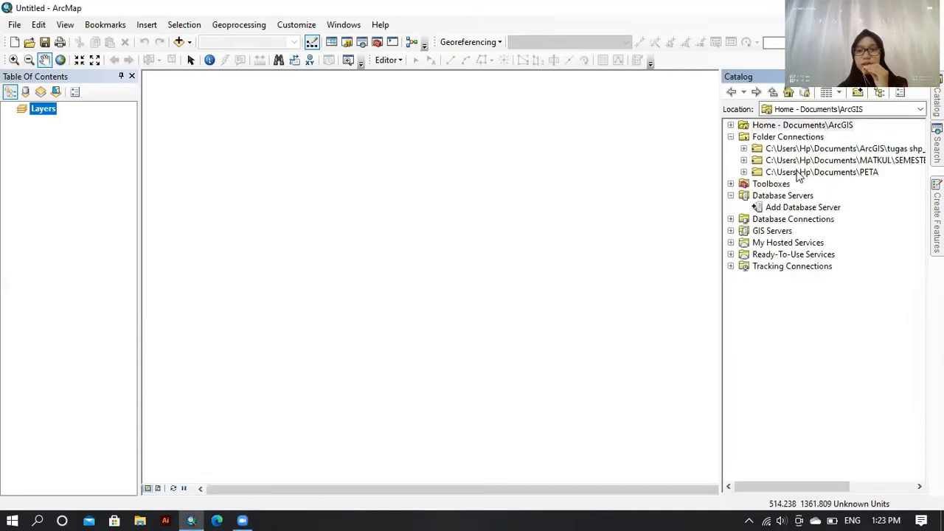
{"action": "left_click", "coordinate": [797, 174]}
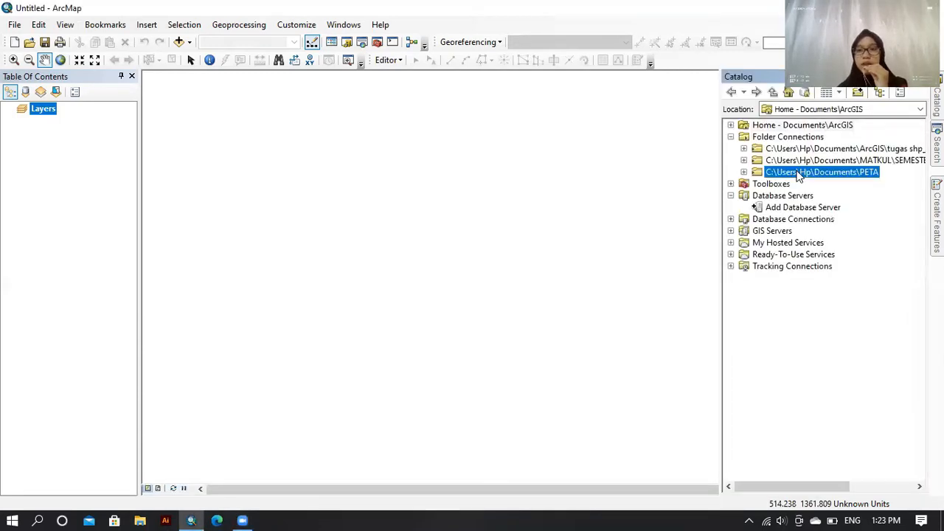
{"action": "left_click", "coordinate": [743, 172]}
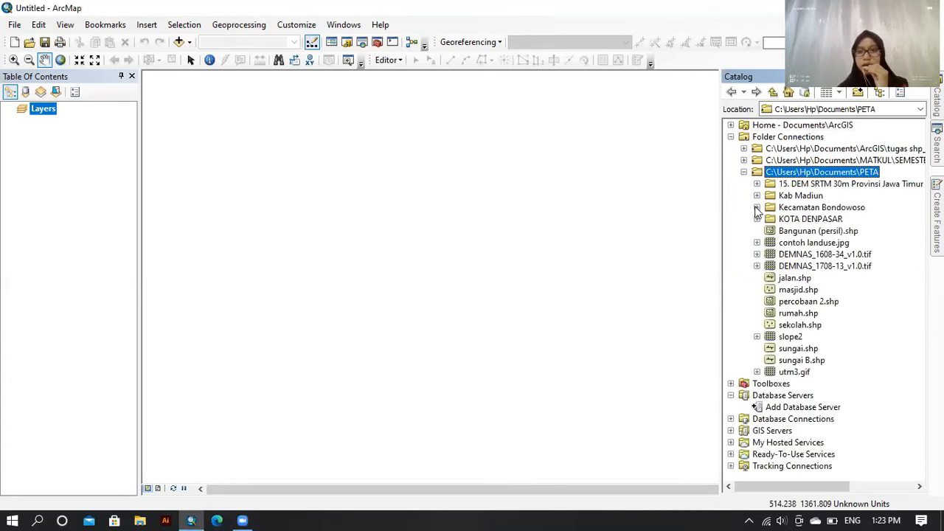
{"action": "left_click", "coordinate": [756, 208]}
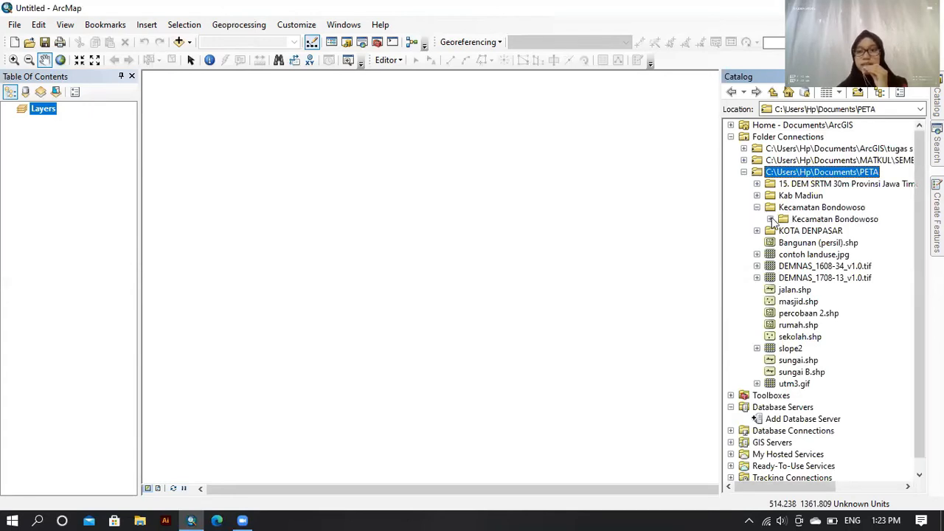
{"action": "left_click", "coordinate": [769, 219]}
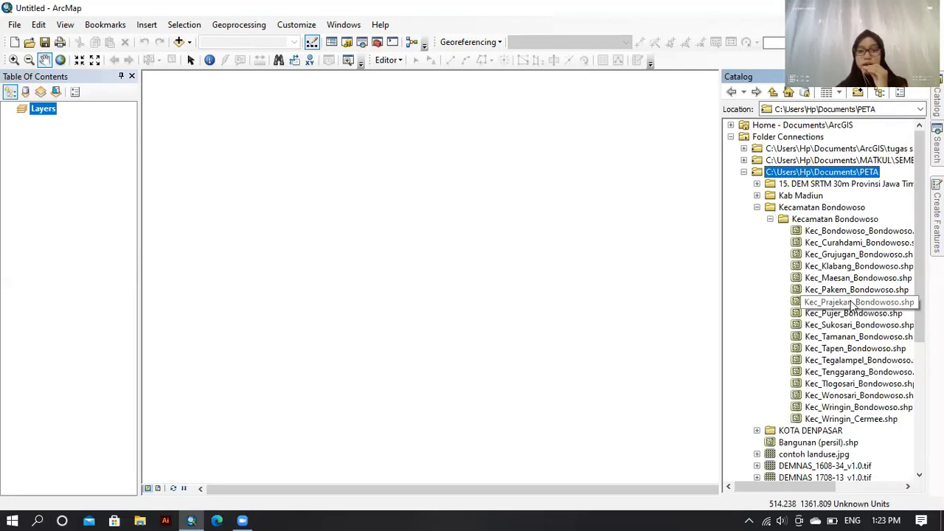
{"action": "left_click_drag", "start_coordinate": [804, 308], "coordinate": [571, 276]}
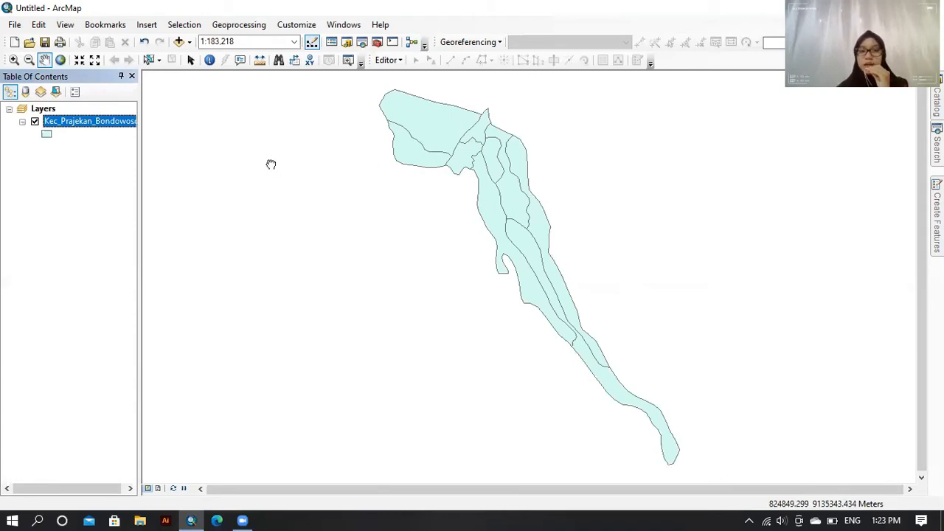
{"action": "left_click_drag", "start_coordinate": [270, 163], "coordinate": [528, 273]}
{"action": "left_click_drag", "start_coordinate": [712, 300], "coordinate": [418, 265]}
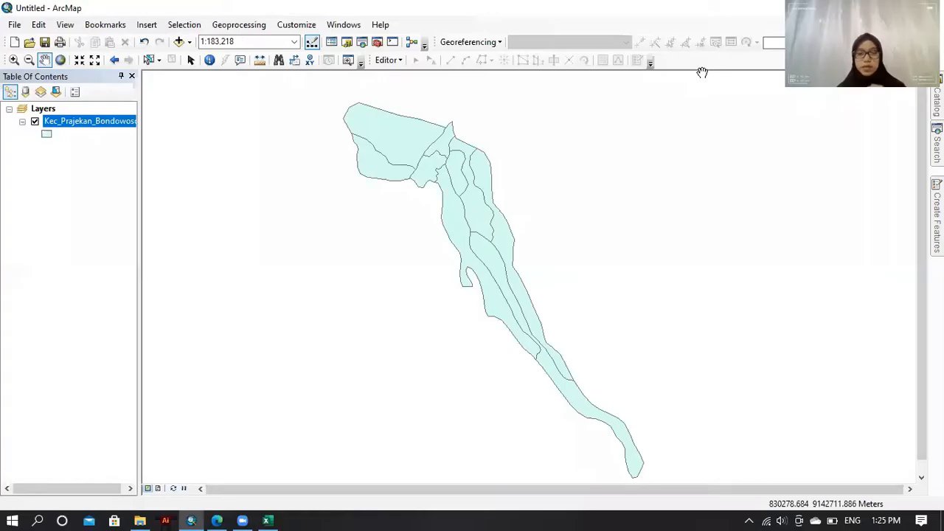
Switch to Excel to examine the FID workbook's school columns, and view the Kecamatan Prajekan Dalam Angka 2020 PDF in Edge
{"action": "left_click", "coordinate": [268, 520]}
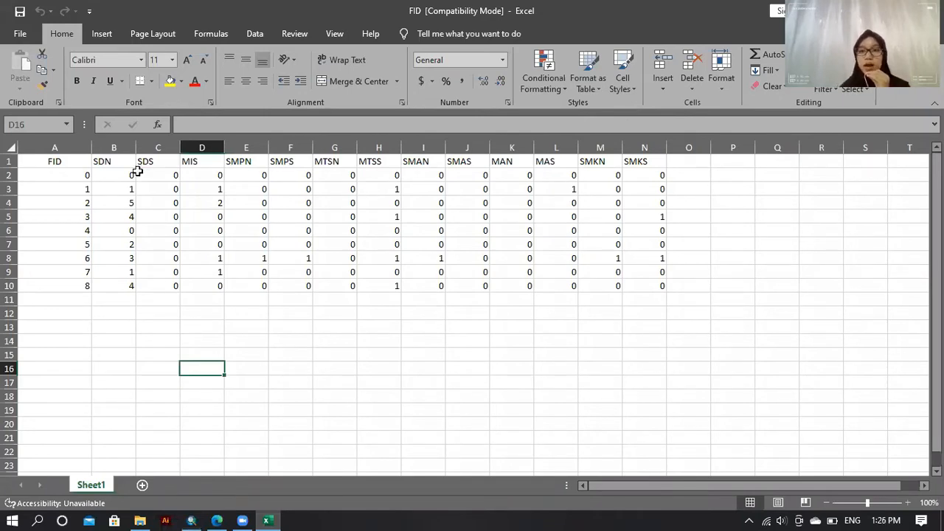
{"action": "left_click_drag", "start_coordinate": [137, 172], "coordinate": [127, 177]}
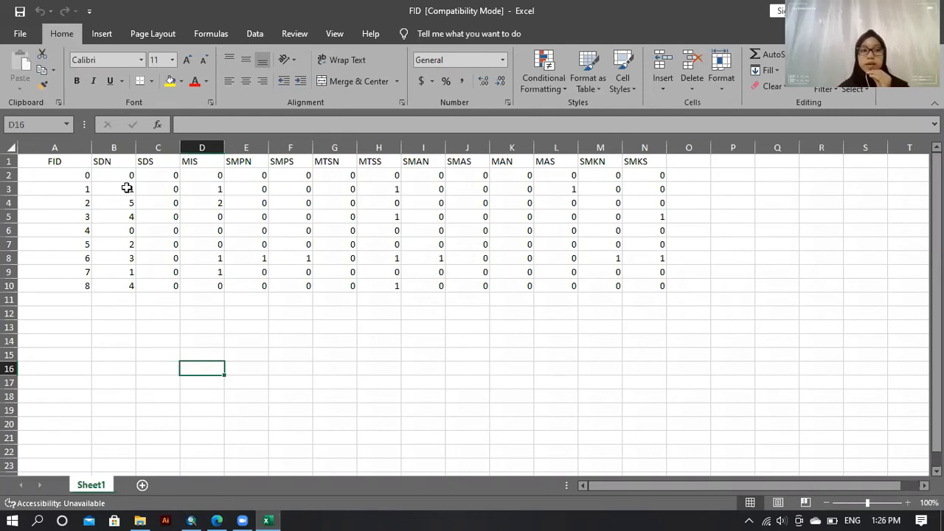
{"action": "left_click_drag", "start_coordinate": [148, 269], "coordinate": [152, 271]}
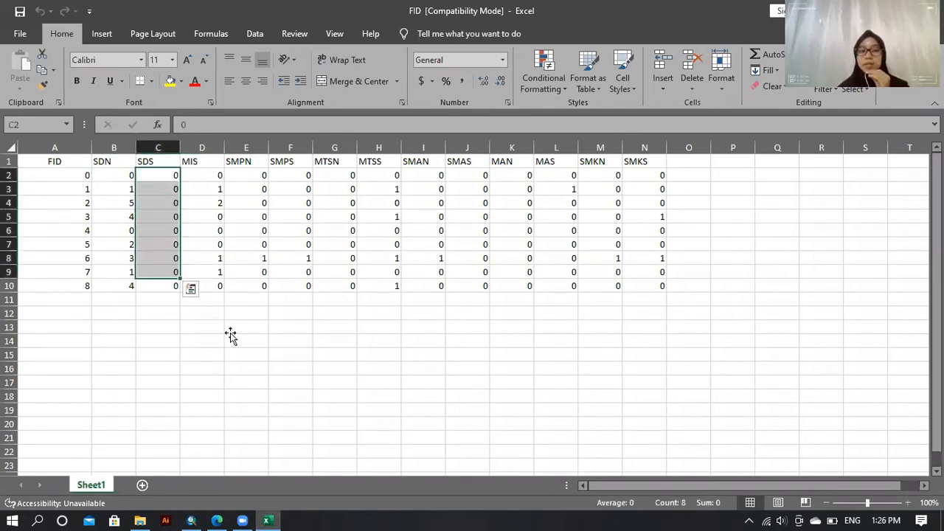
{"action": "left_click", "coordinate": [231, 331]}
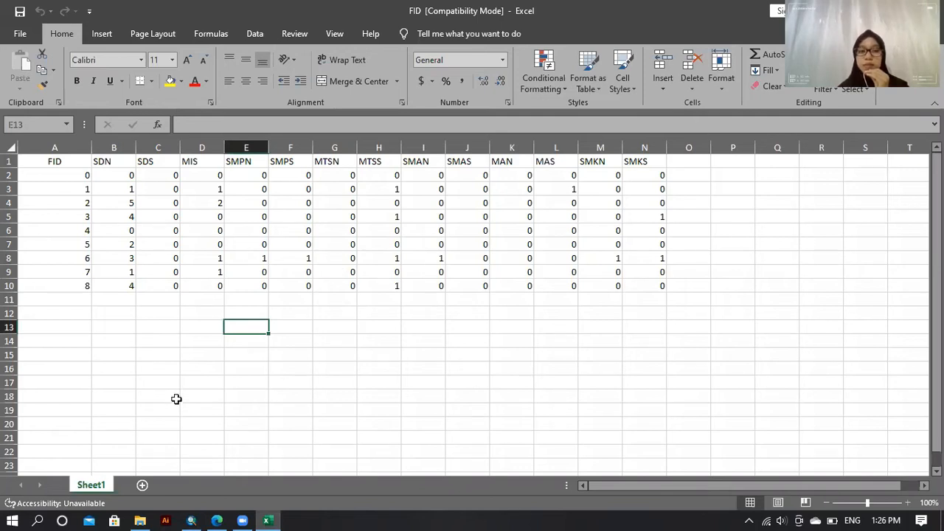
{"action": "left_click", "coordinate": [215, 517]}
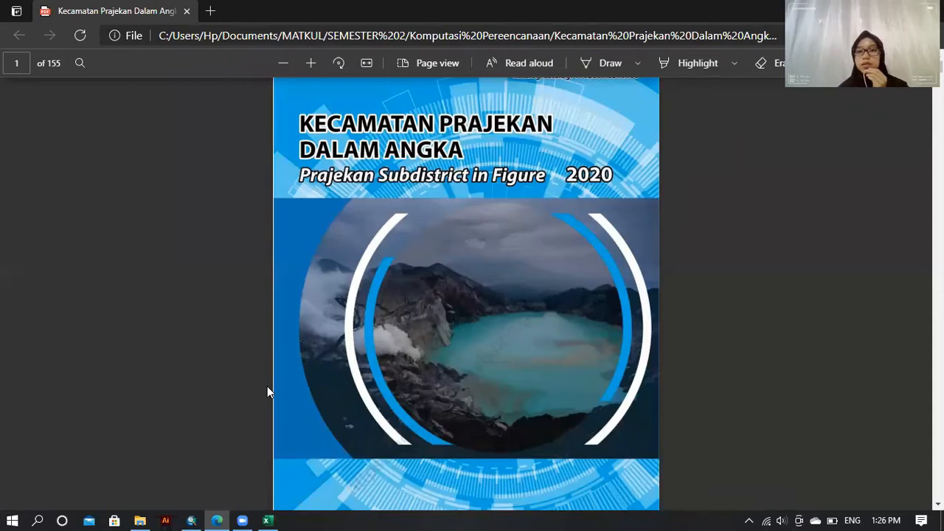
{"action": "left_click", "coordinate": [213, 518]}
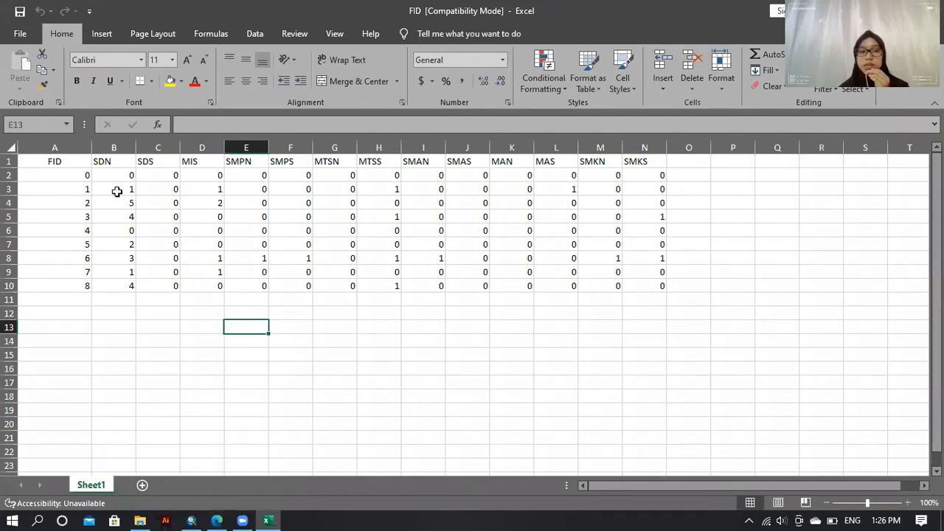
{"action": "left_click", "coordinate": [69, 164]}
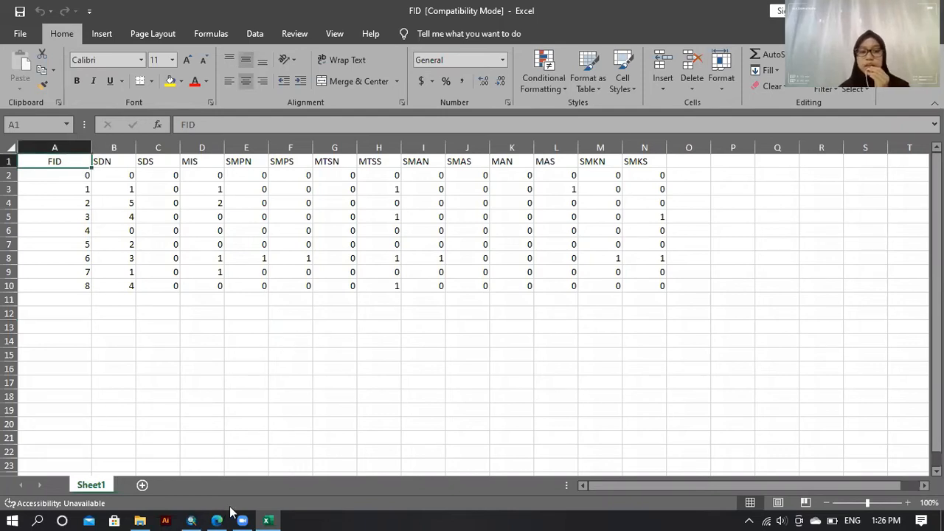
Return to ArcMap and check the FID field in the Kec_Prajekan_Bondowoso layer's attribute table, closing the table when done
{"action": "left_click", "coordinate": [192, 519]}
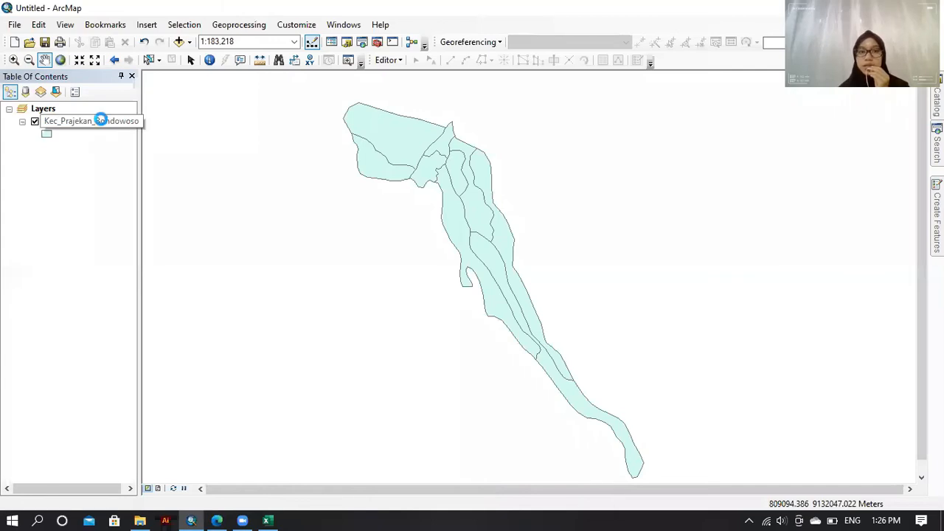
{"action": "right_click", "coordinate": [101, 120]}
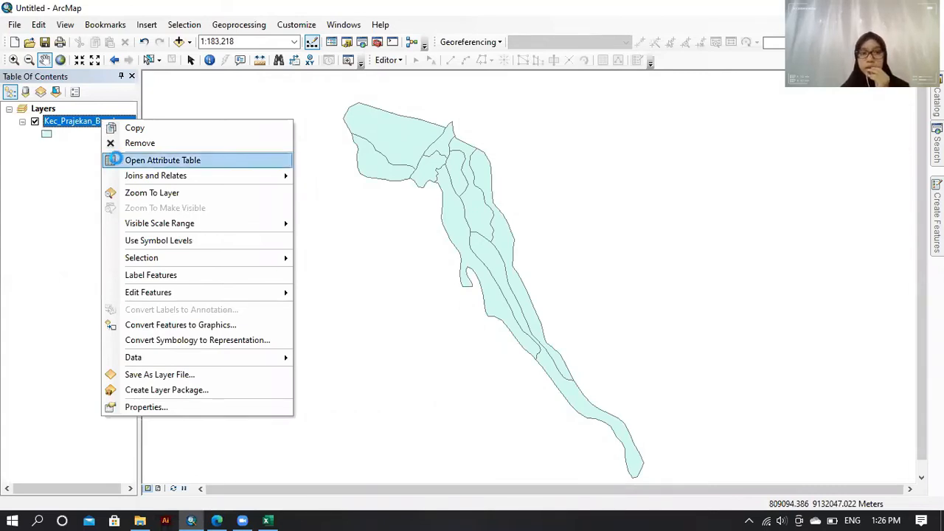
{"action": "left_click", "coordinate": [116, 160]}
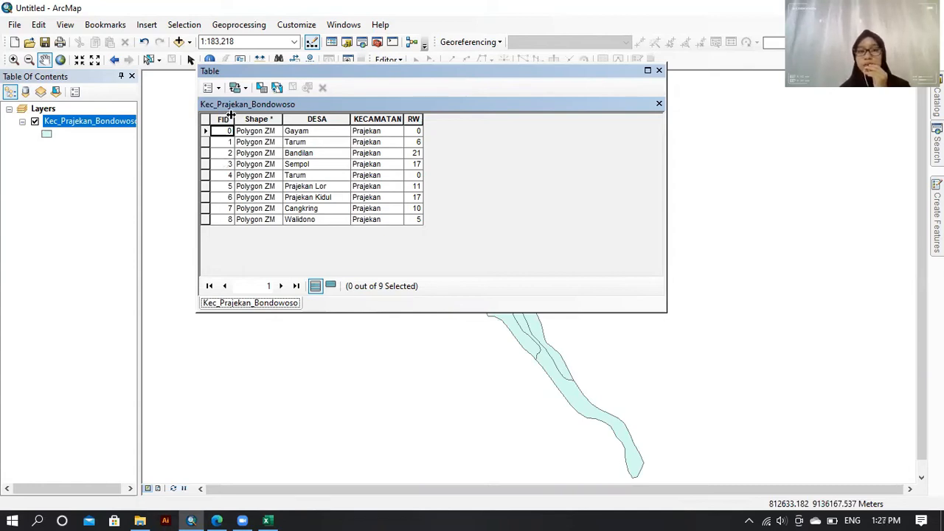
{"action": "left_click", "coordinate": [660, 72]}
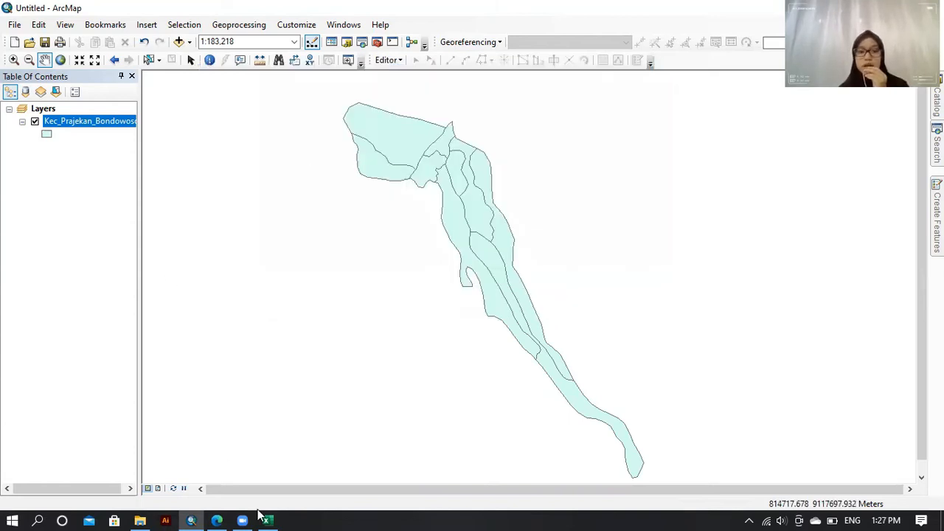
Switch to Excel and compare the FID column of the workbook with the layer's FID field
{"action": "mouse_move", "coordinate": [268, 517]}
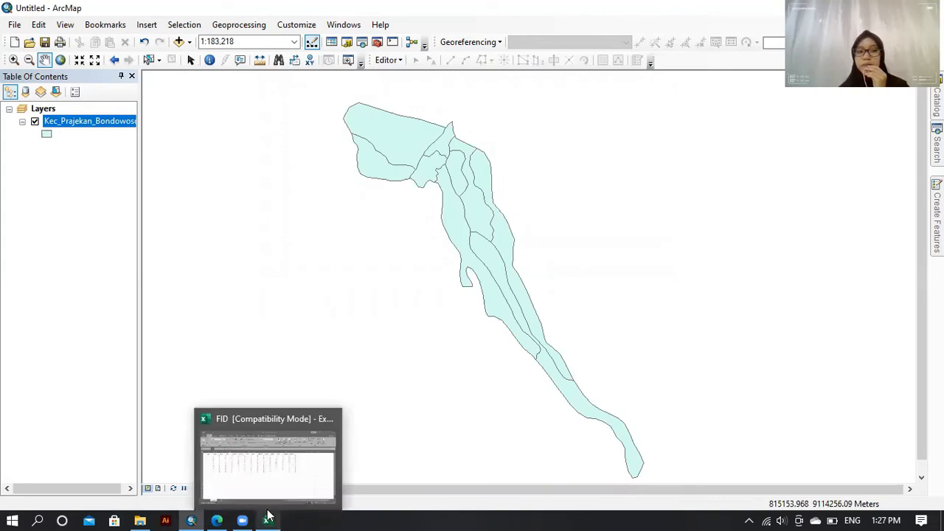
{"action": "left_click", "coordinate": [269, 517]}
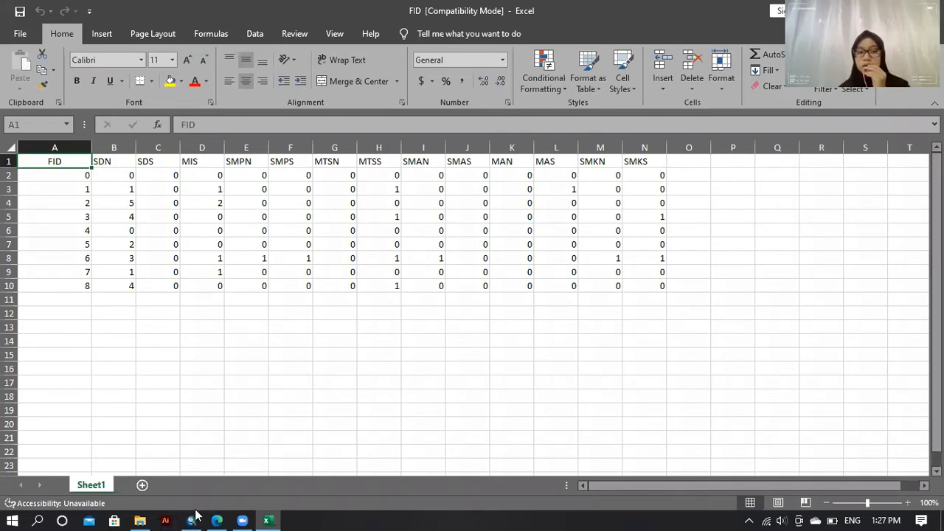
{"action": "mouse_move", "coordinate": [197, 514]}
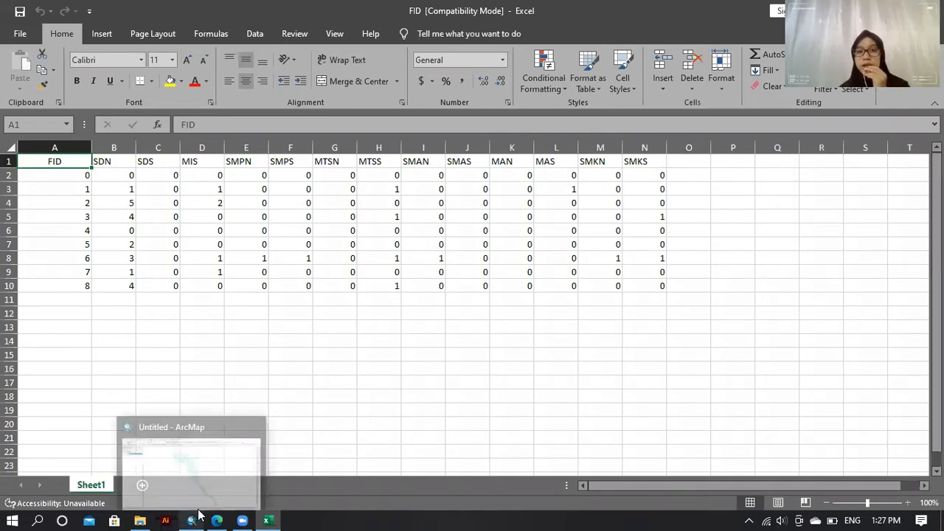
{"action": "left_click", "coordinate": [342, 349]}
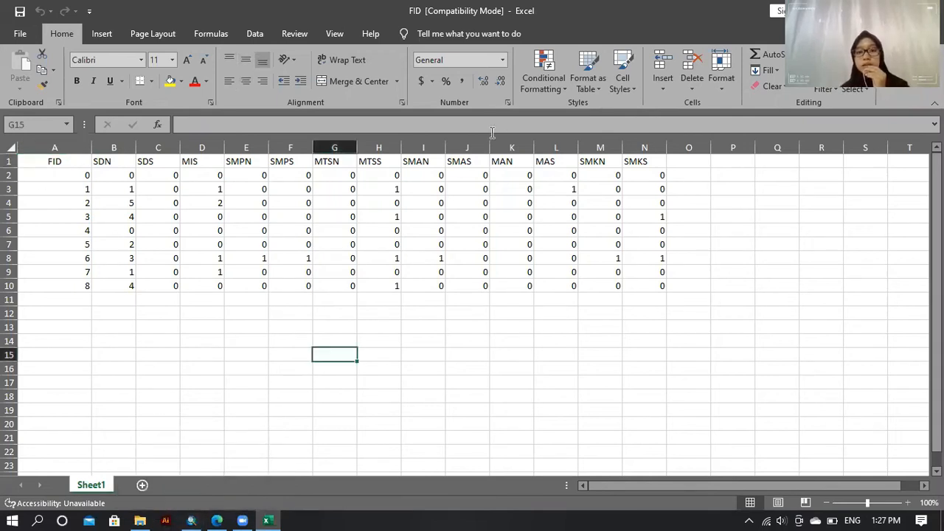
{"action": "left_click", "coordinate": [76, 168]}
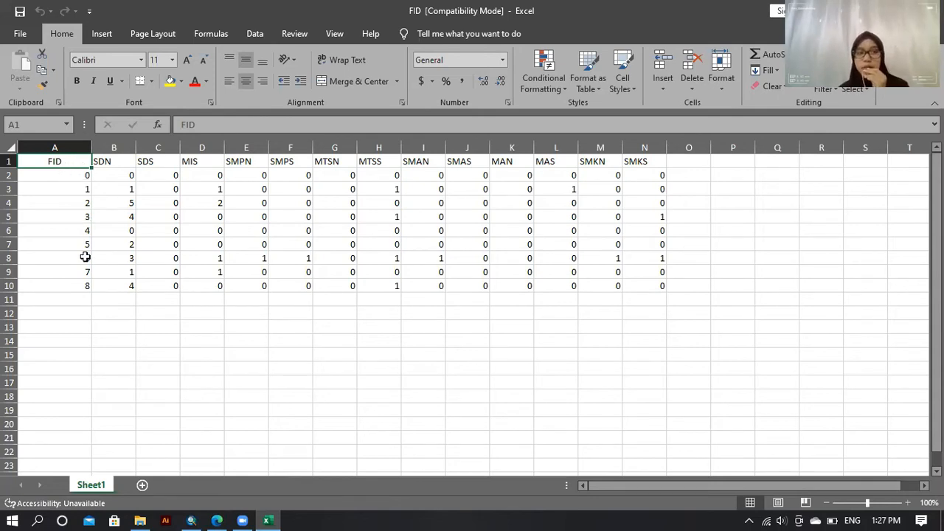
{"action": "left_click", "coordinate": [408, 332]}
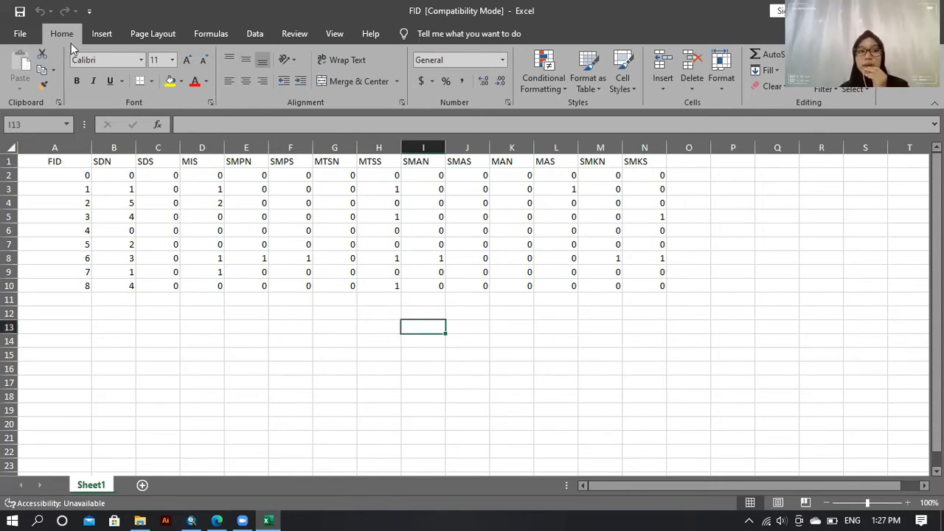
Check the FID workbook's file type in the Save As dialog for the Komputasi Pereencanaan folder, and leave without saving
{"action": "left_click", "coordinate": [28, 39]}
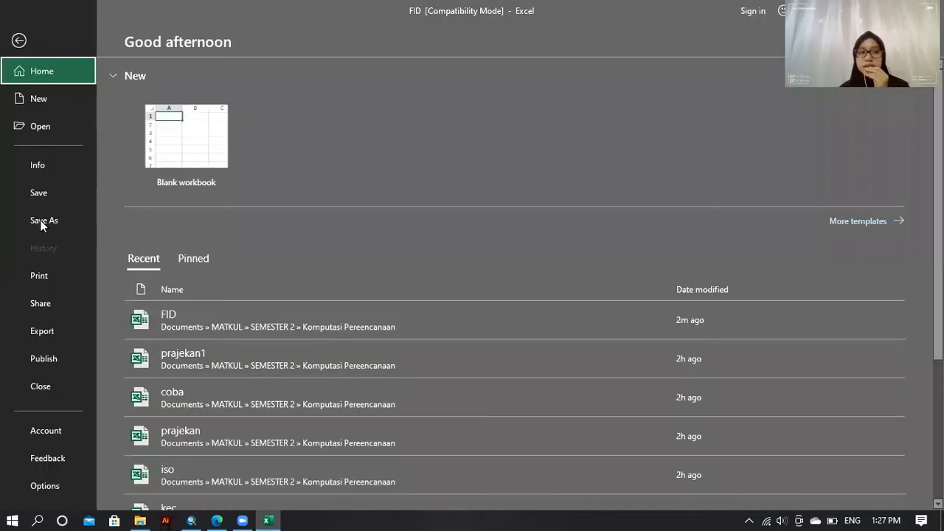
{"action": "left_click", "coordinate": [39, 220]}
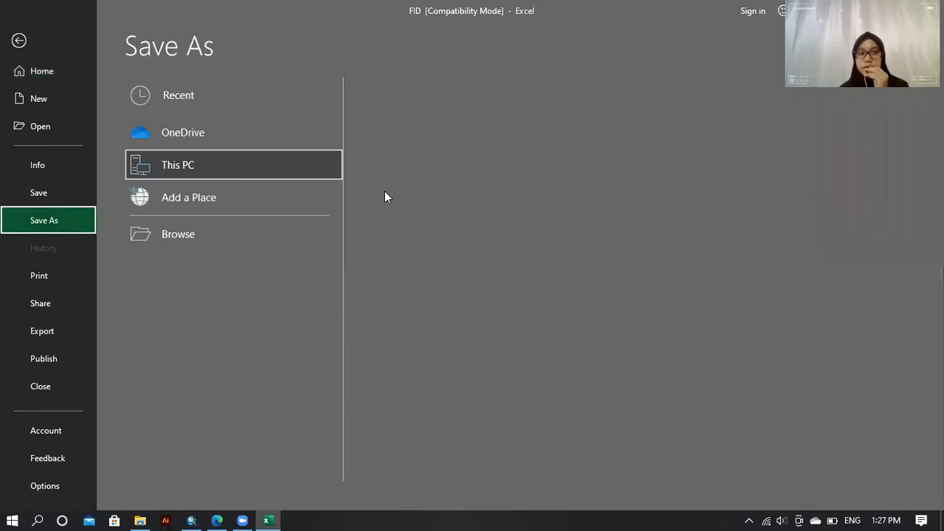
{"action": "left_click", "coordinate": [469, 154]}
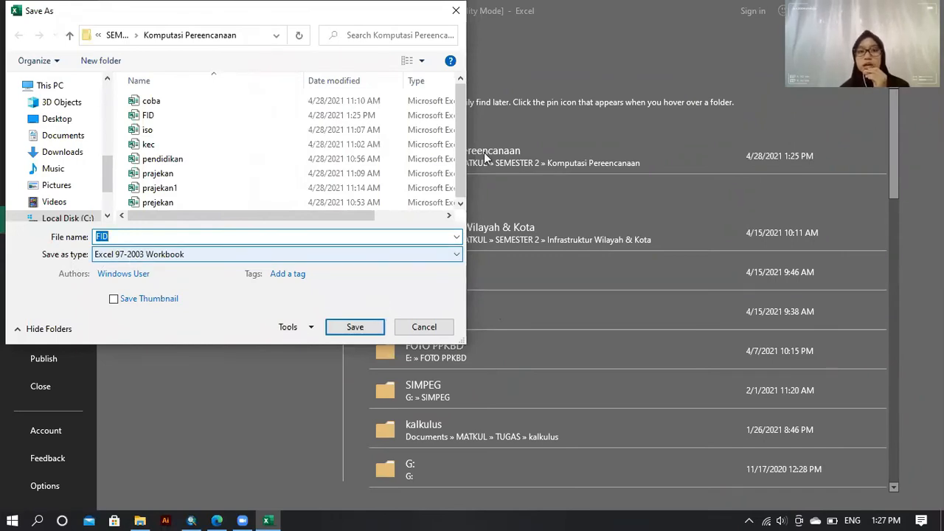
{"action": "left_click", "coordinate": [424, 328]}
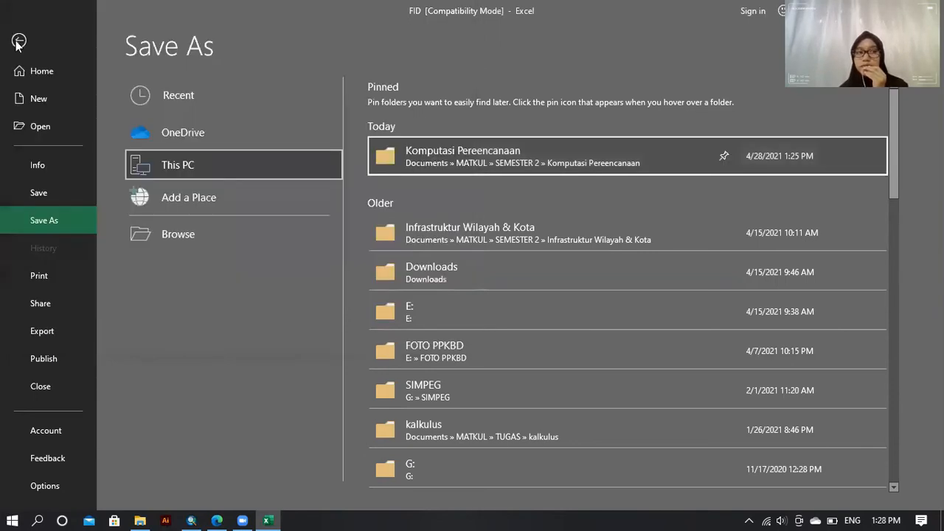
{"action": "left_click", "coordinate": [17, 41]}
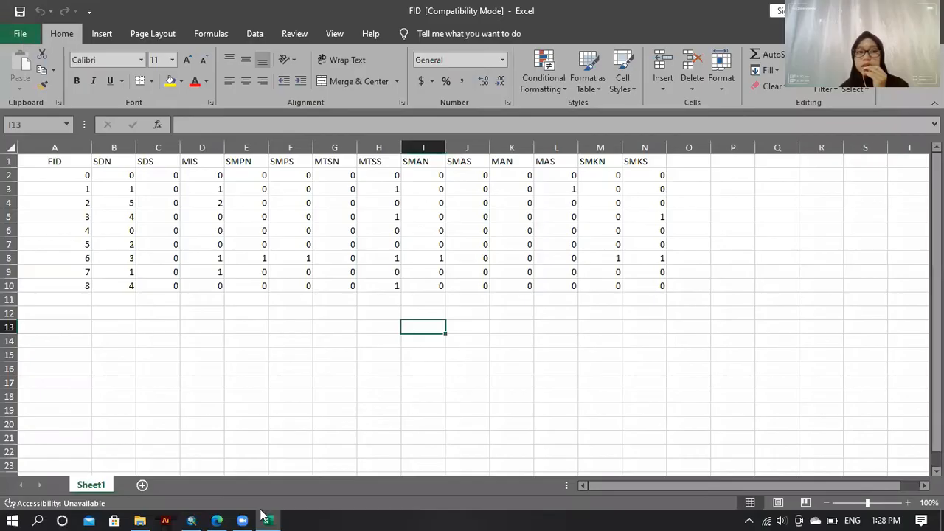
Switch to ArcMap and set up an attribute join on the Kec_Prajekan_Bondowoso layer based on its FID field
{"action": "left_click", "coordinate": [191, 519]}
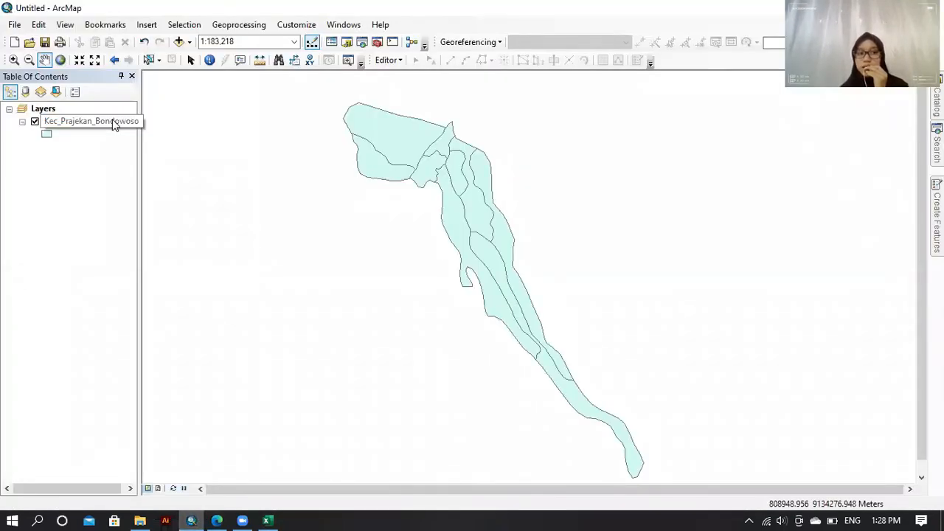
{"action": "right_click", "coordinate": [114, 125]}
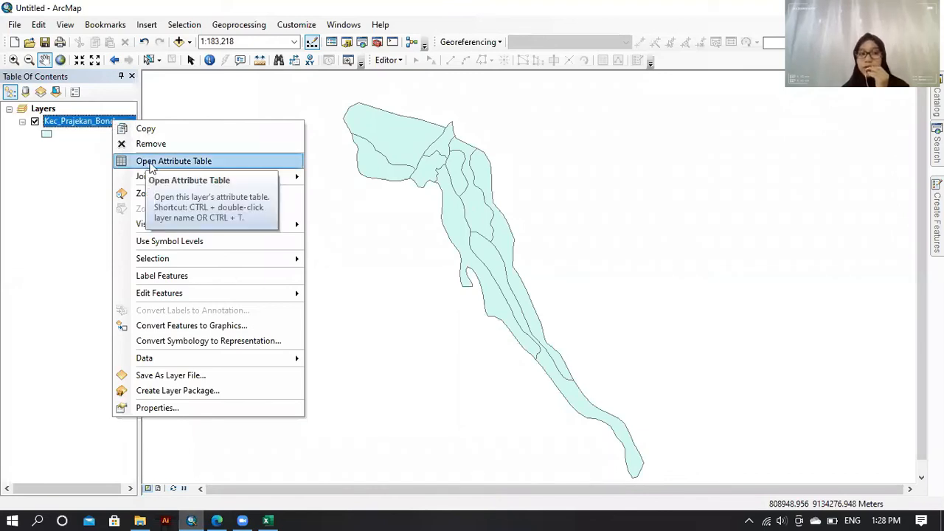
{"action": "mouse_move", "coordinate": [157, 178]}
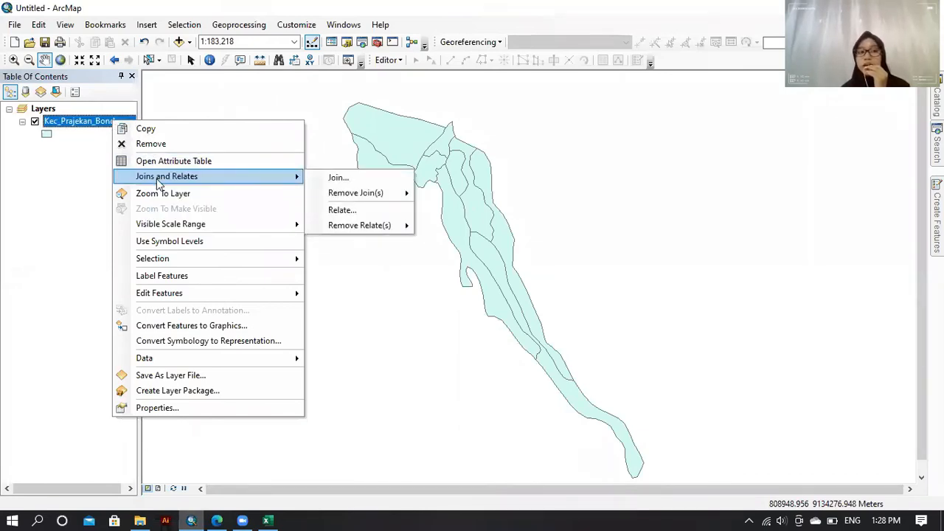
{"action": "left_click", "coordinate": [335, 178]}
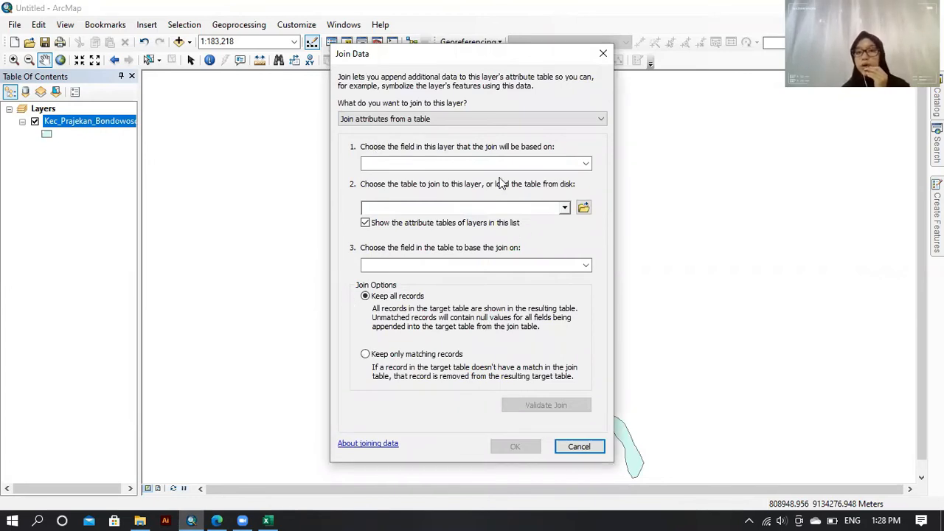
{"action": "left_click", "coordinate": [553, 167]}
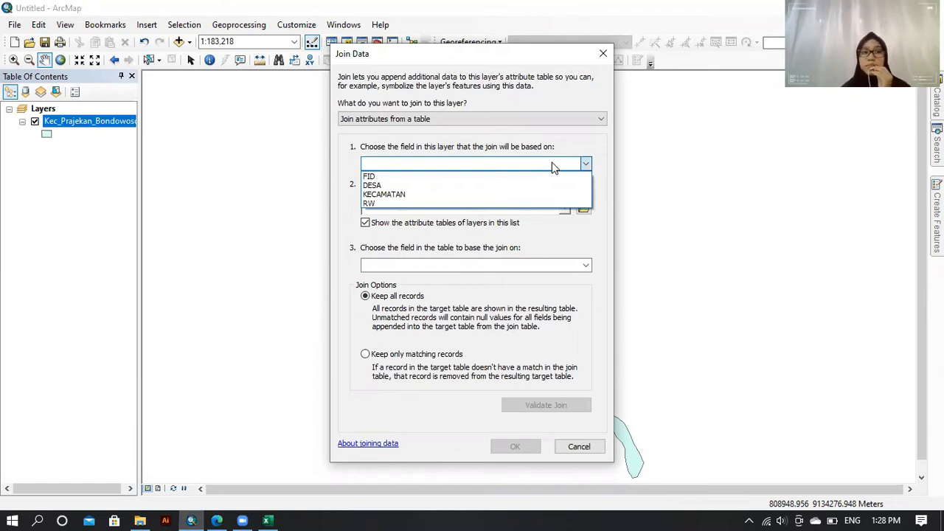
{"action": "left_click", "coordinate": [405, 177]}
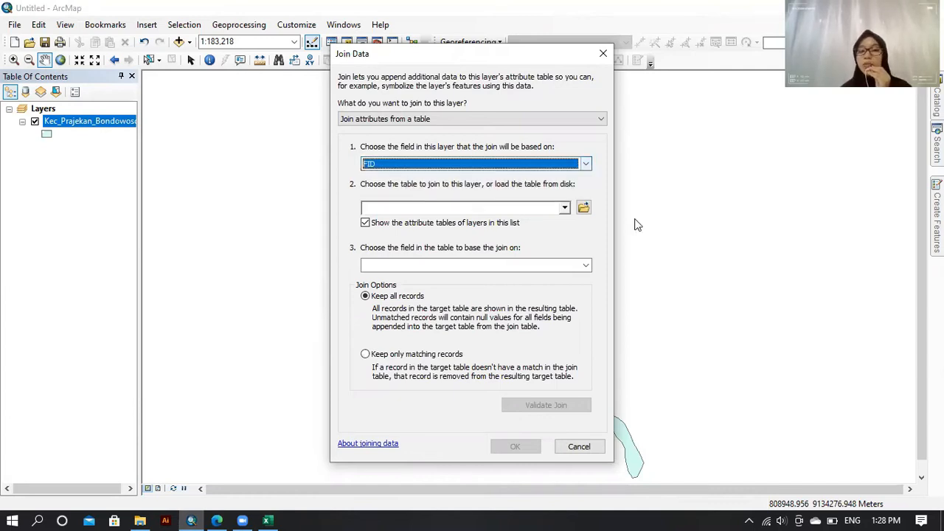
Load Sheet1$ of FID.xls from the Komputasi Pereencanaan folder as the table to join
{"action": "left_click", "coordinate": [584, 209]}
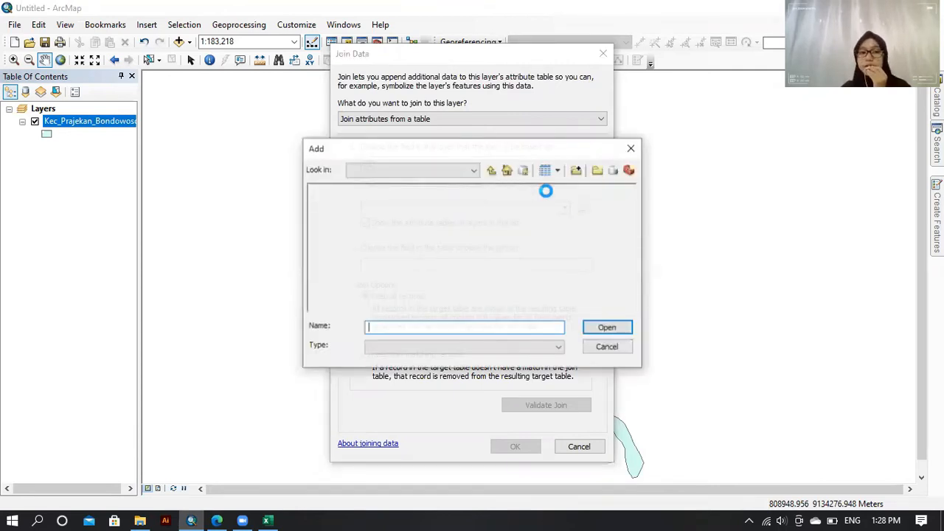
{"action": "left_click", "coordinate": [472, 171]}
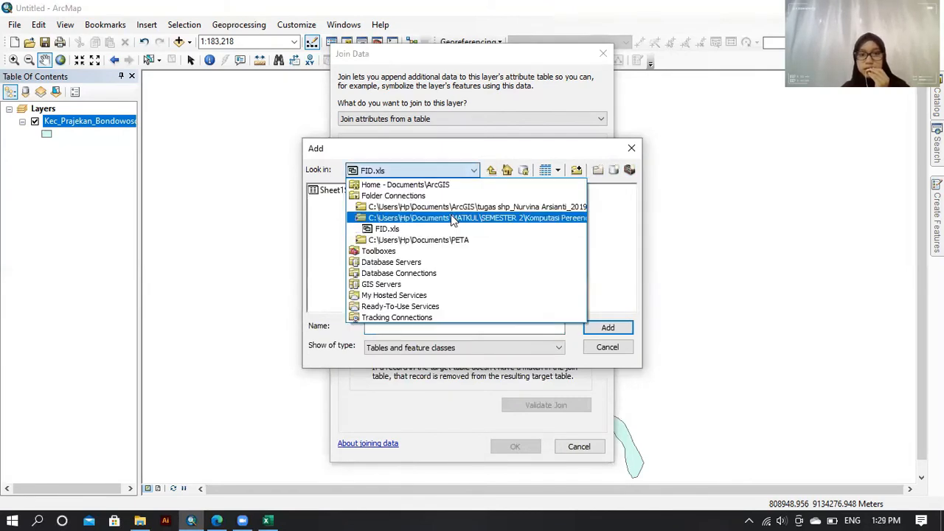
{"action": "left_click", "coordinate": [452, 219]}
{"action": "left_click", "coordinate": [333, 200]}
{"action": "left_click", "coordinate": [608, 326]}
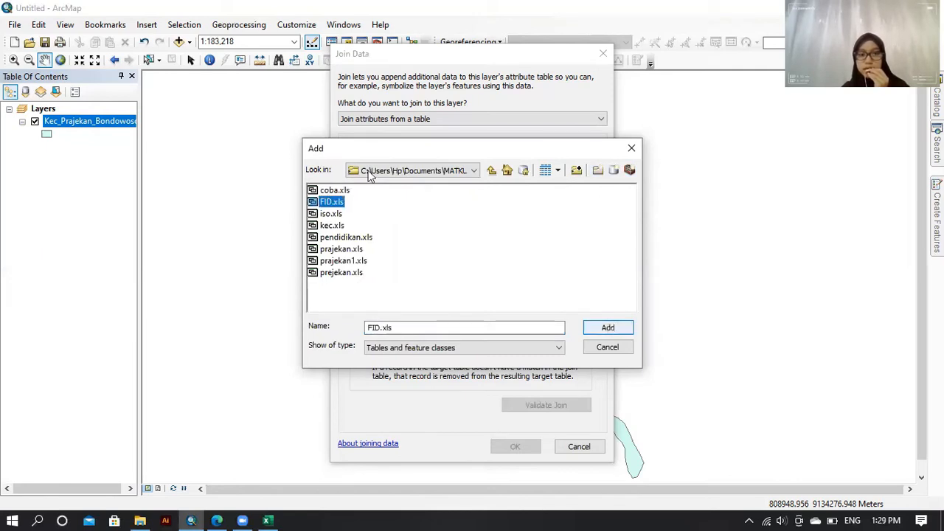
{"action": "left_click", "coordinate": [336, 190]}
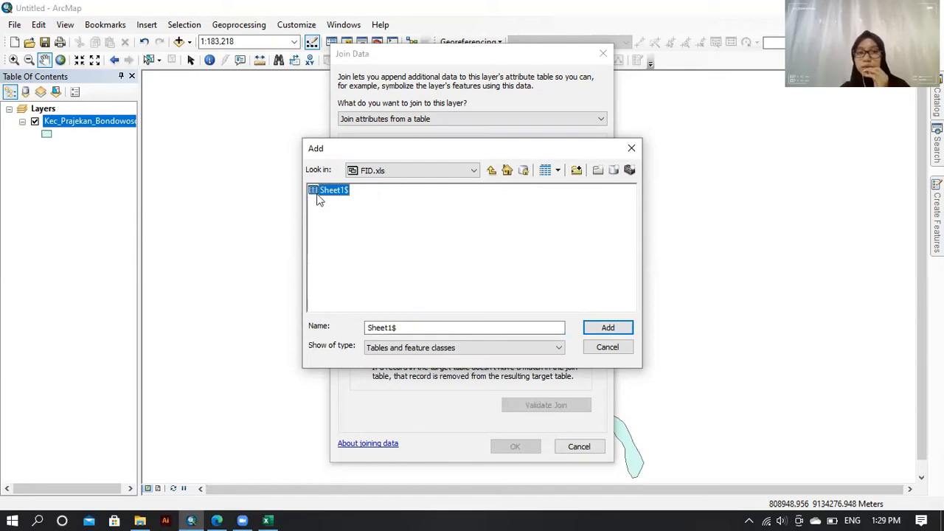
{"action": "left_click", "coordinate": [601, 334]}
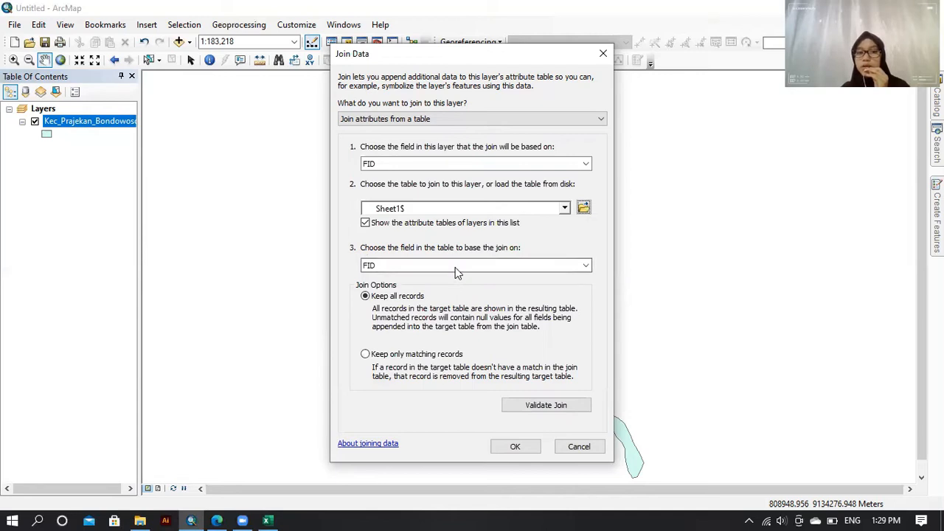
Match the join on the sheet's FID field, validate it, and apply the join to the layer
{"action": "left_click", "coordinate": [456, 267]}
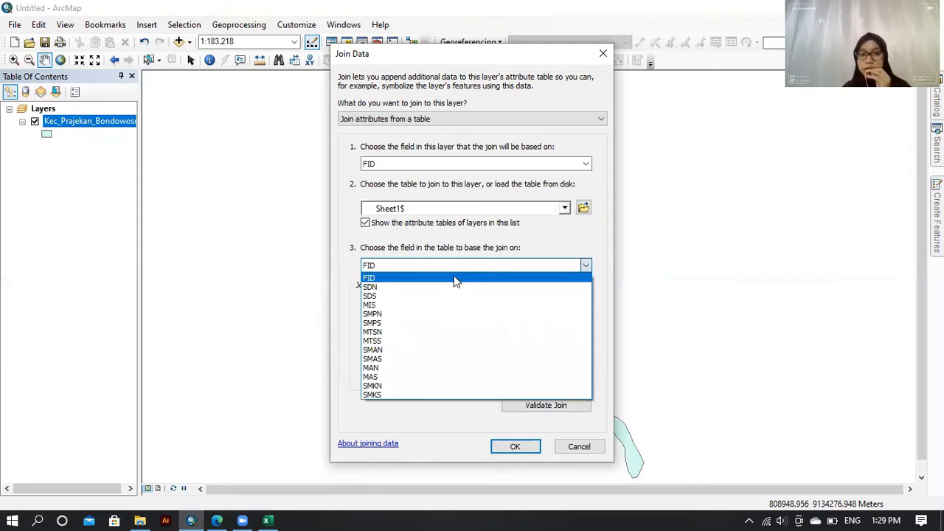
{"action": "left_click", "coordinate": [456, 280]}
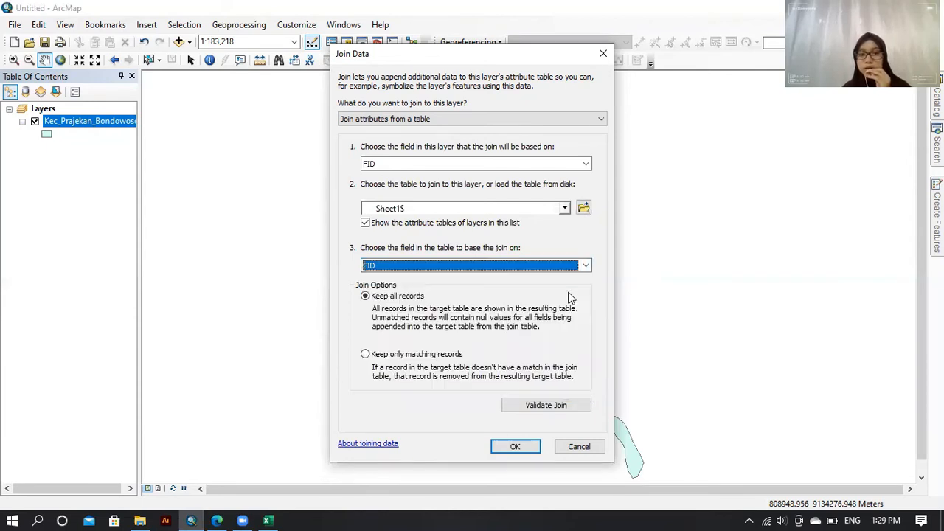
{"action": "left_click", "coordinate": [547, 410]}
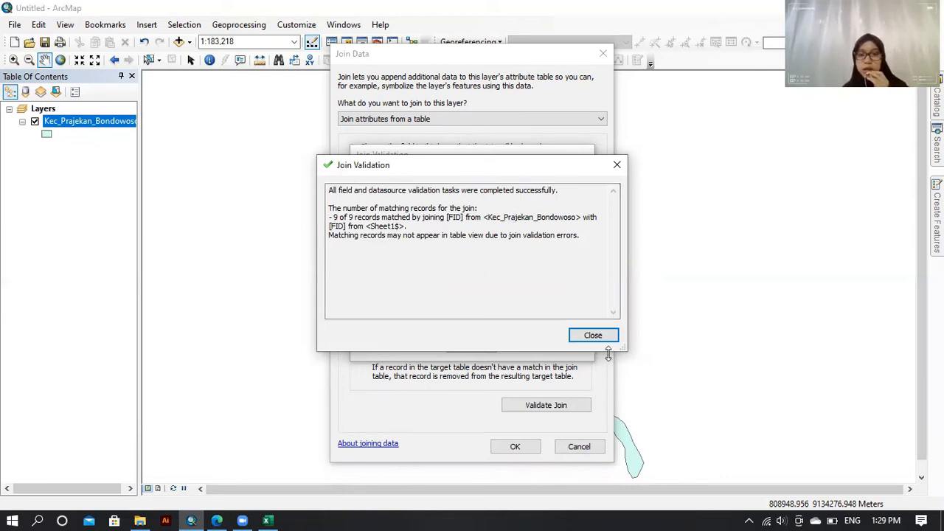
{"action": "left_click", "coordinate": [526, 448]}
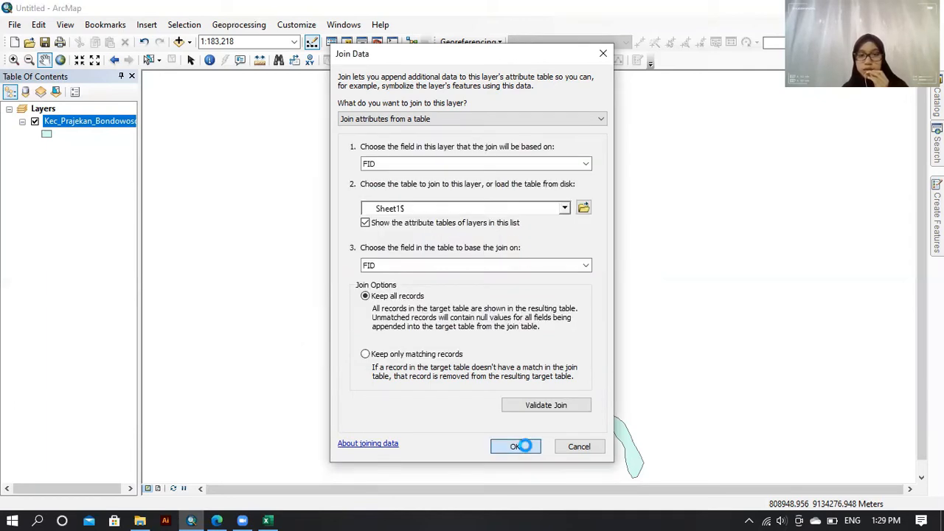
{"action": "left_click", "coordinate": [522, 446]}
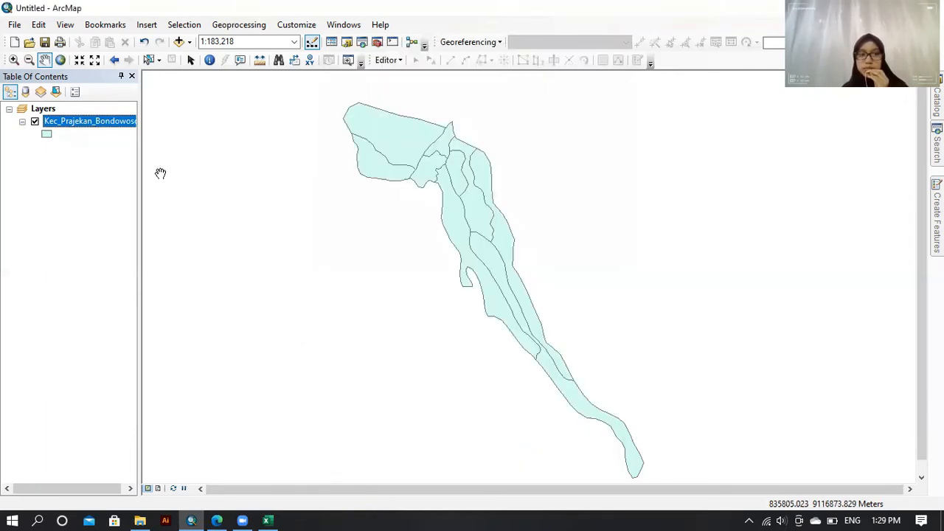
Open the Kec_Prajekan_Bondowoso attribute table and examine the joined school columns from SDN to SMKS
{"action": "left_click", "coordinate": [127, 122]}
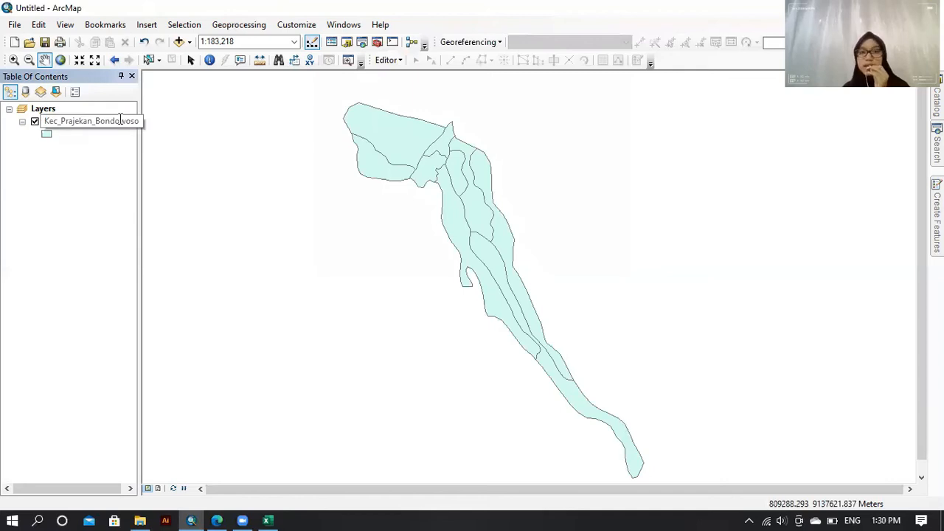
{"action": "left_click", "coordinate": [120, 121]}
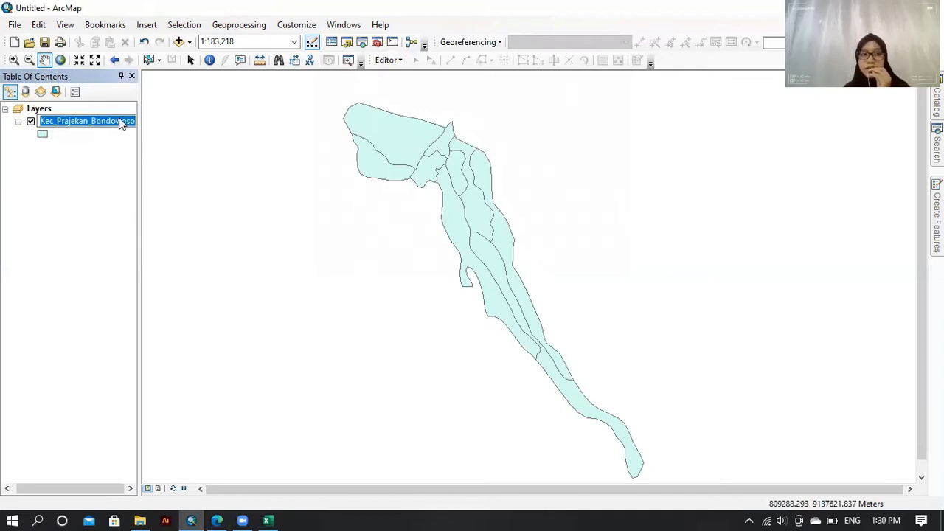
{"action": "right_click", "coordinate": [120, 121]}
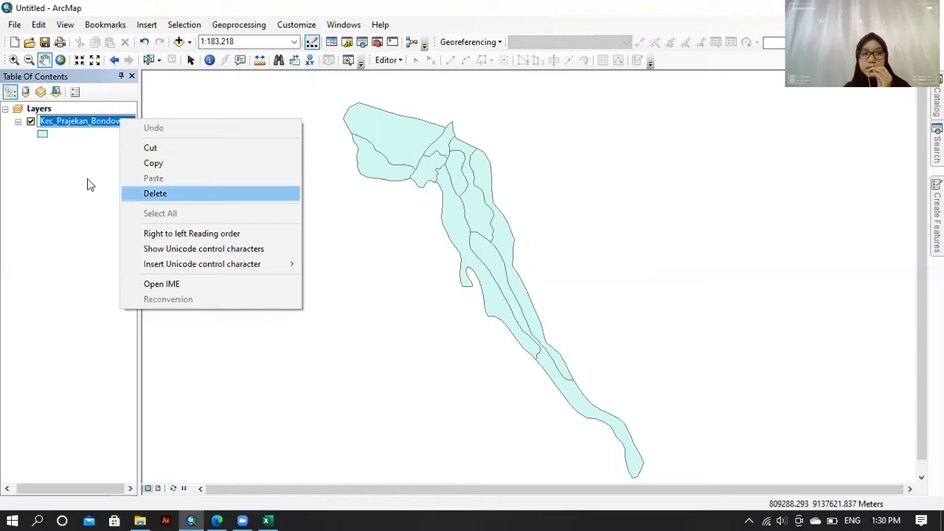
{"action": "left_click", "coordinate": [100, 133]}
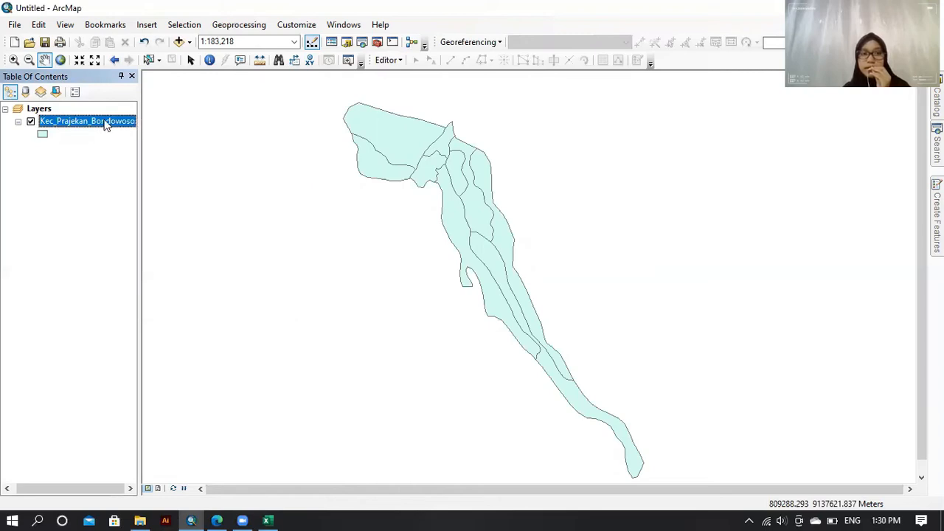
{"action": "right_click", "coordinate": [105, 126]}
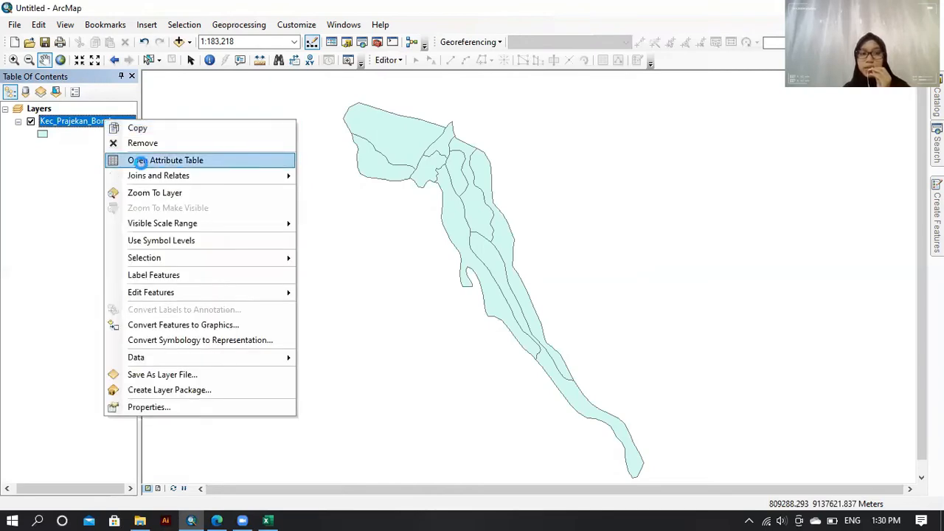
{"action": "left_click", "coordinate": [140, 161]}
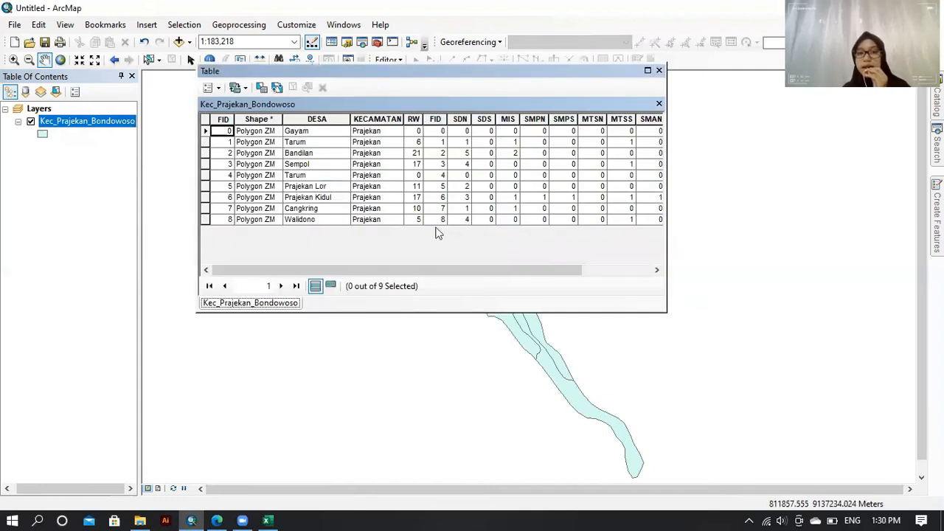
{"action": "left_click_drag", "start_coordinate": [422, 268], "coordinate": [488, 258]}
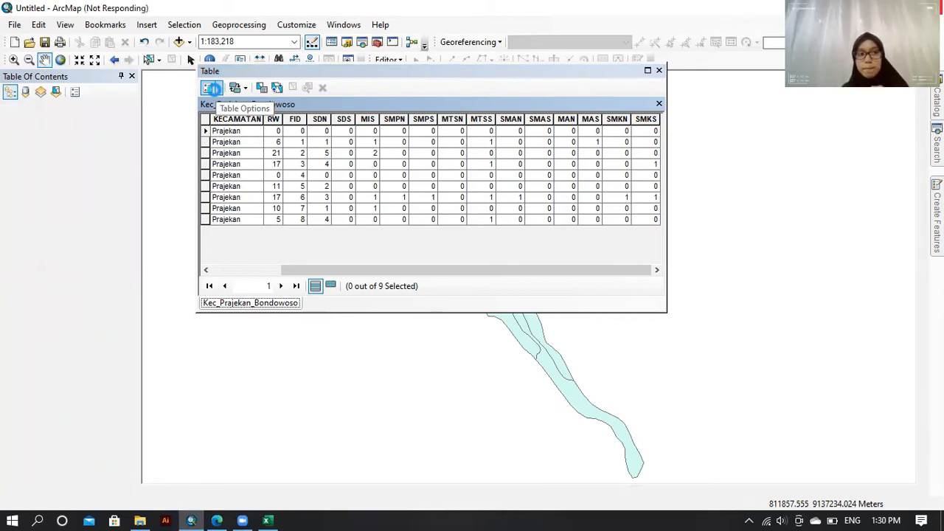
Remove the Sheet1$ join from the Kec_Prajekan_Bondowoso layer and close its attribute table
{"action": "left_click", "coordinate": [212, 88]}
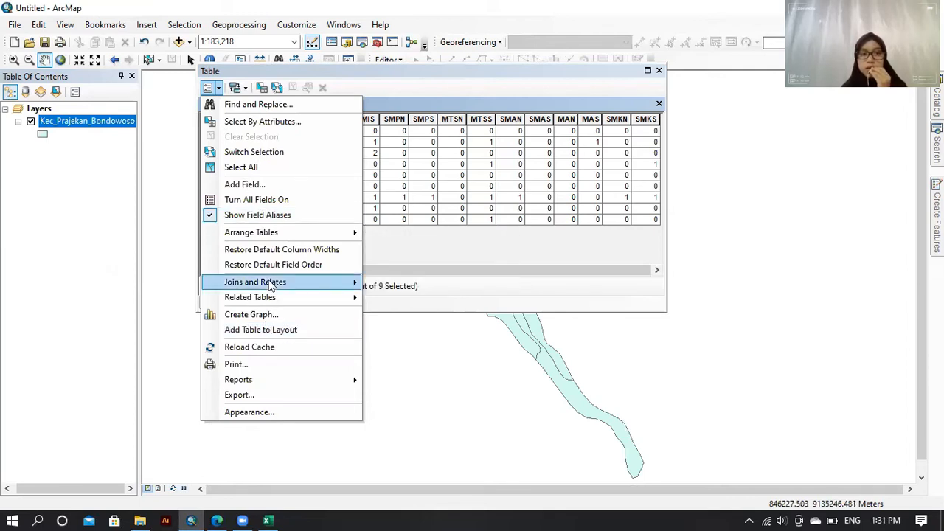
{"action": "mouse_move", "coordinate": [310, 281]}
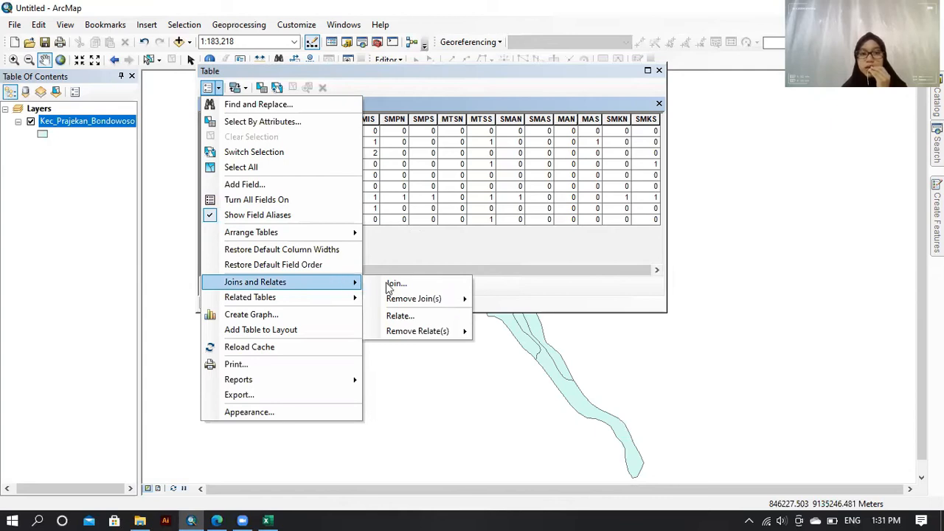
{"action": "mouse_move", "coordinate": [436, 301]}
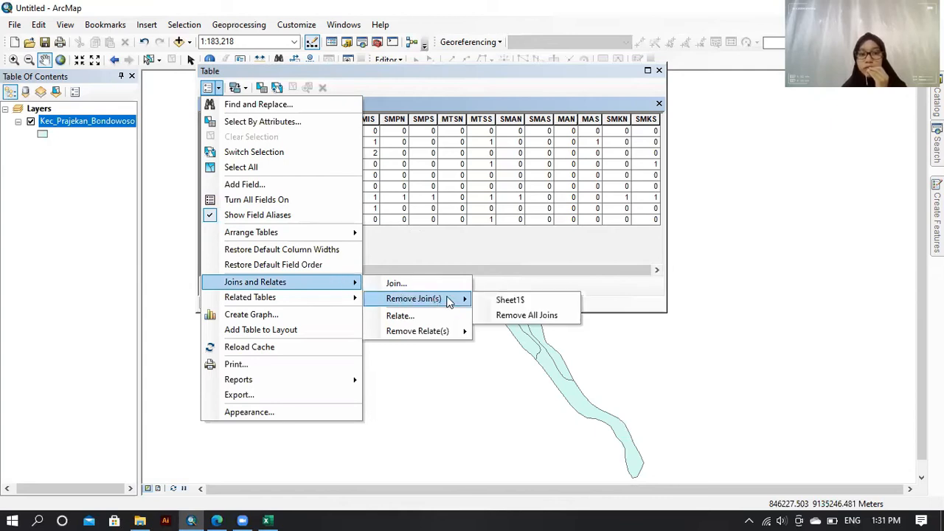
{"action": "left_click", "coordinate": [488, 300]}
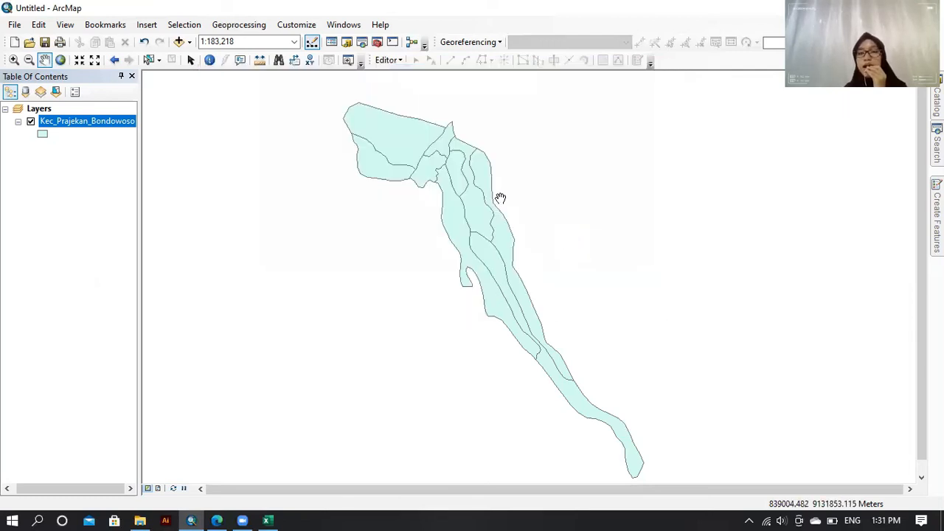
Open the Kec_Prajekan_Bondowoso attribute table and begin adding a field named RT
{"action": "right_click", "coordinate": [98, 120]}
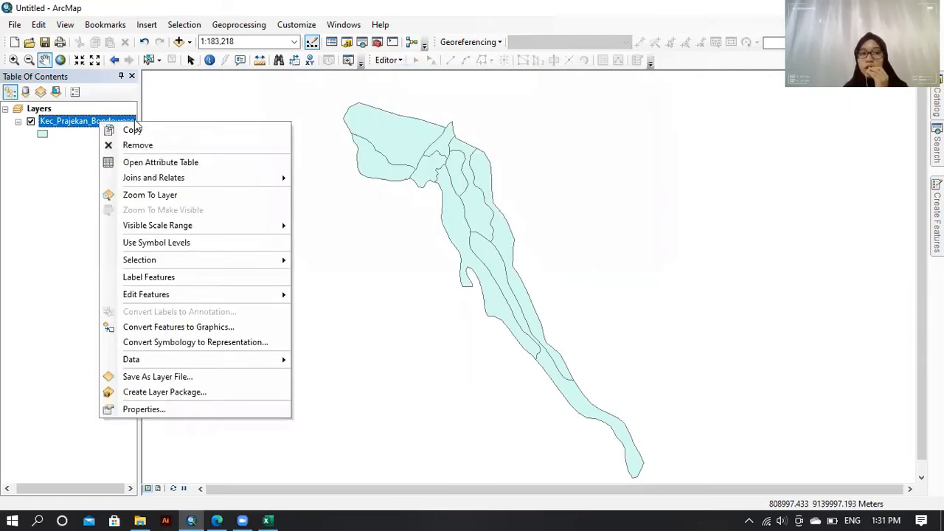
{"action": "left_click", "coordinate": [172, 163]}
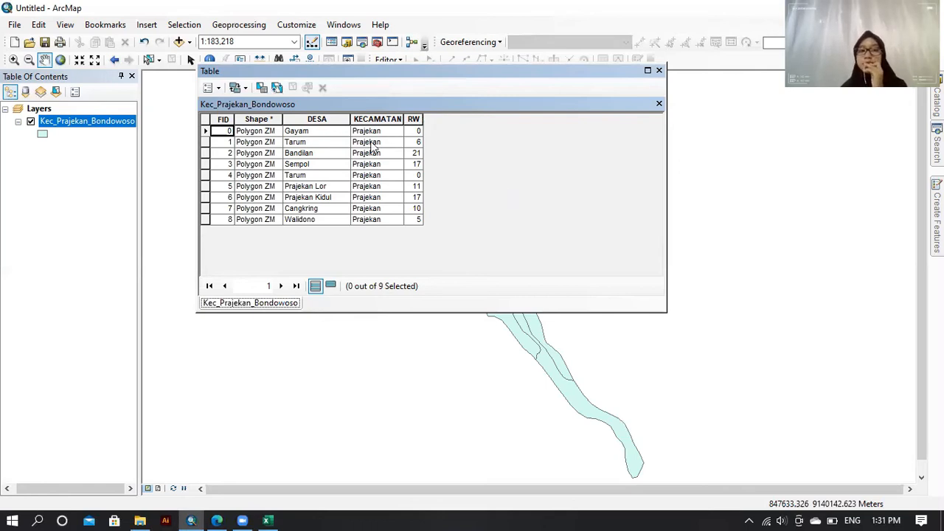
{"action": "left_click", "coordinate": [219, 89]}
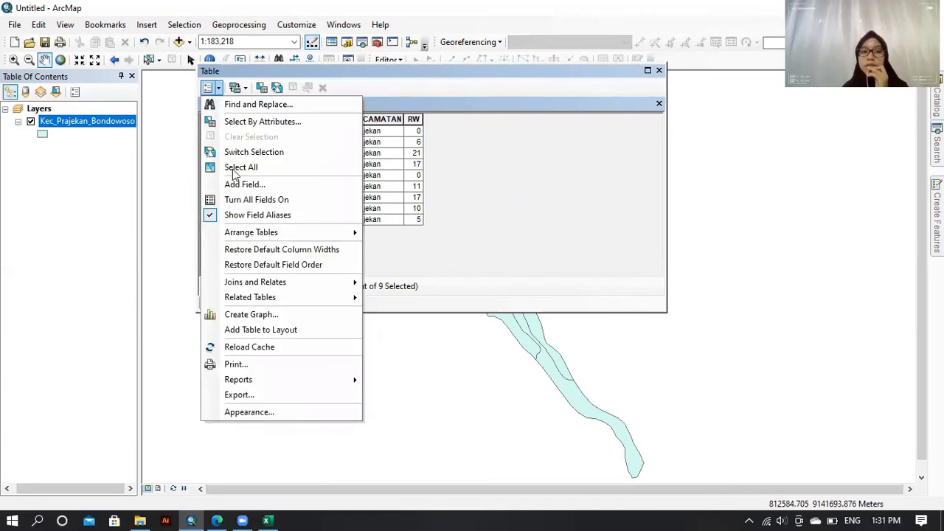
{"action": "left_click", "coordinate": [237, 185]}
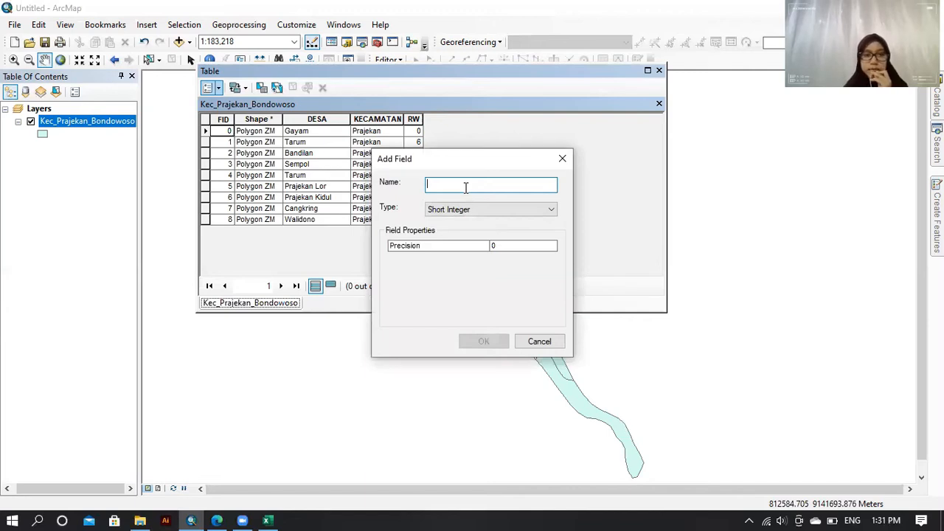
{"action": "type", "text": "R"}
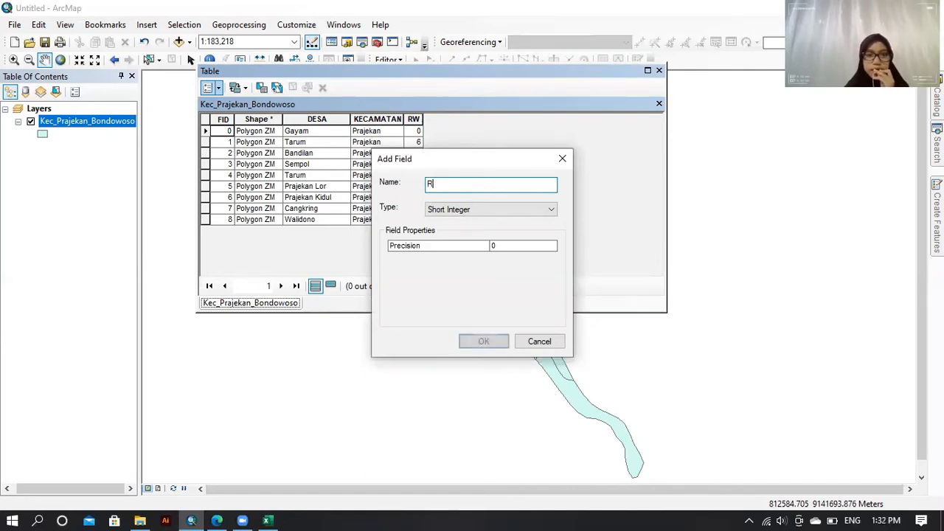
{"action": "type", "text": "T"}
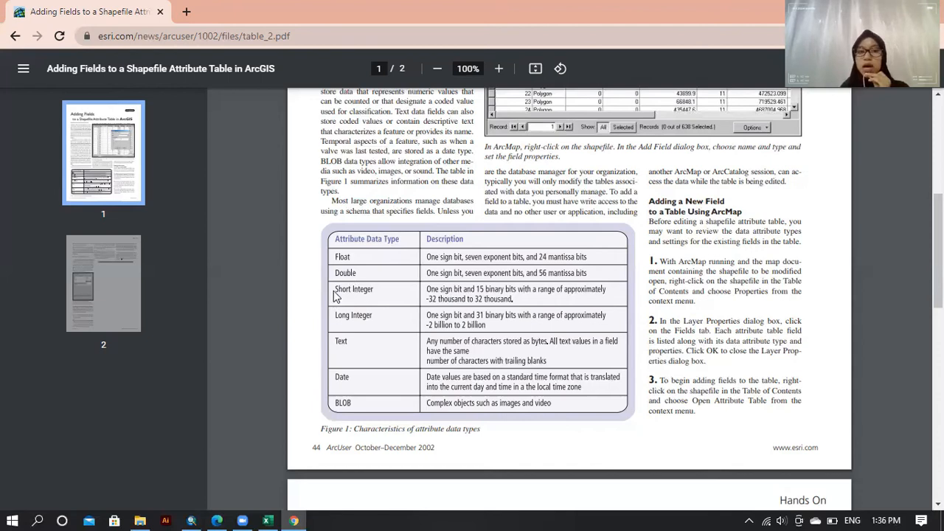
Switch back to ArcMap from the data-type PDF and create the RT field as Short Integer with precision 10
{"action": "left_click", "coordinate": [458, 294]}
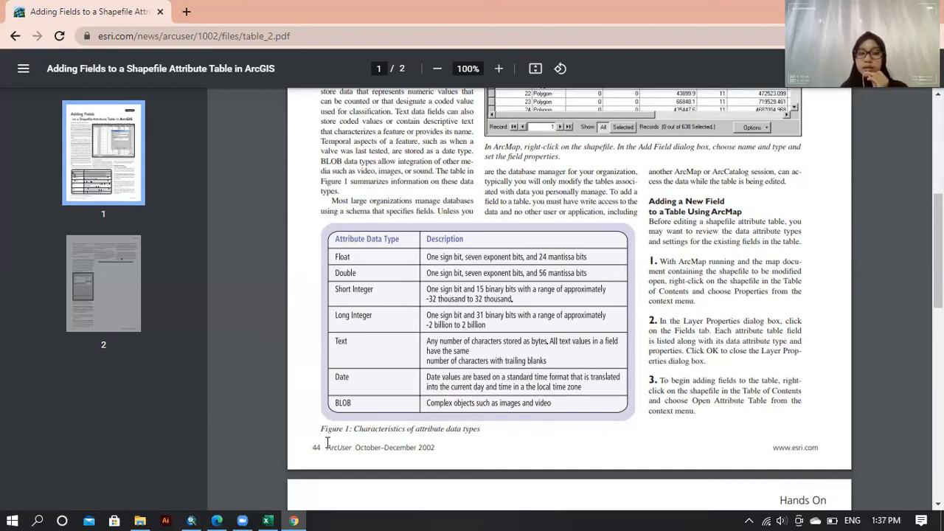
{"action": "left_click", "coordinate": [185, 518]}
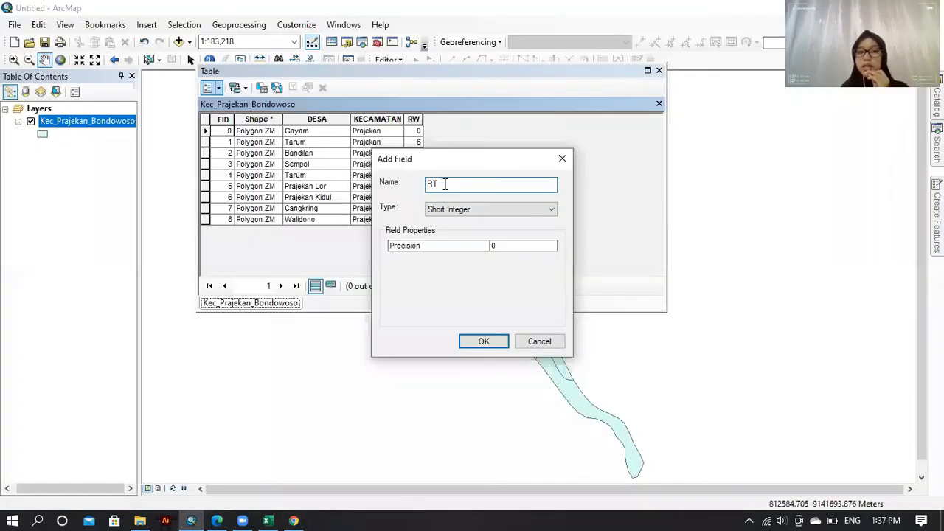
{"action": "left_click", "coordinate": [525, 212]}
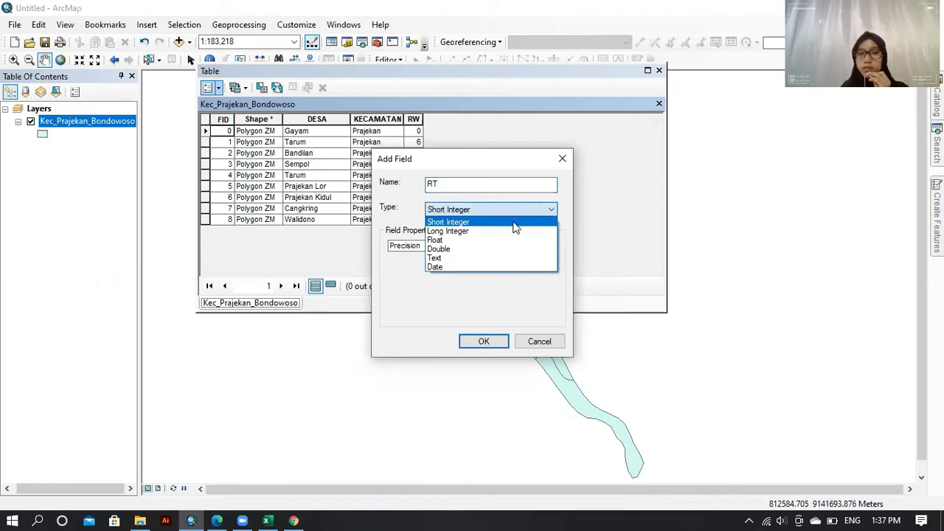
{"action": "left_click", "coordinate": [516, 222]}
{"action": "left_click", "coordinate": [501, 245]}
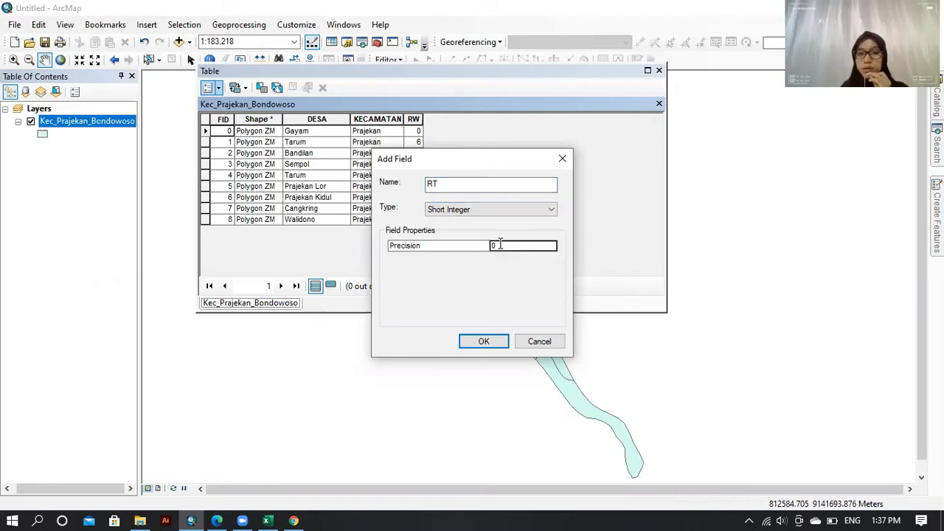
{"action": "key", "text": "BackSpace"}
{"action": "type", "text": "10"}
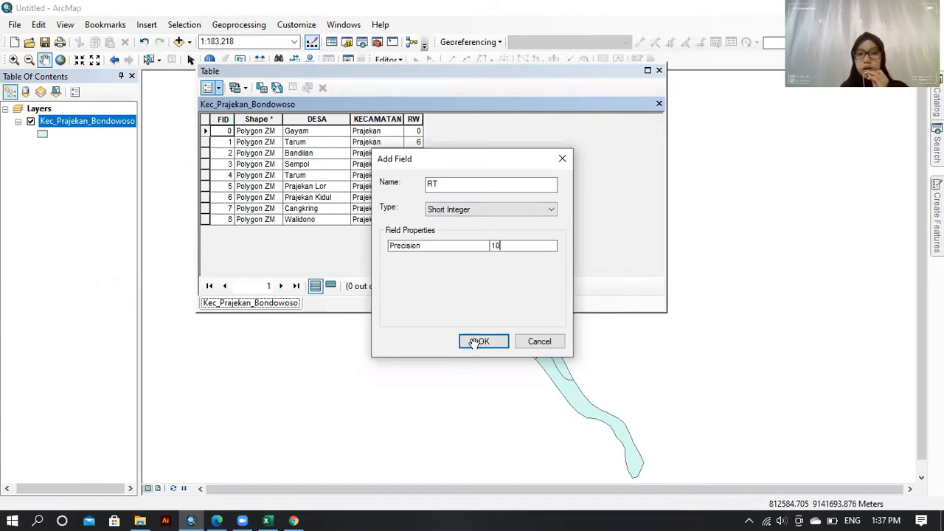
{"action": "key", "text": "Return"}
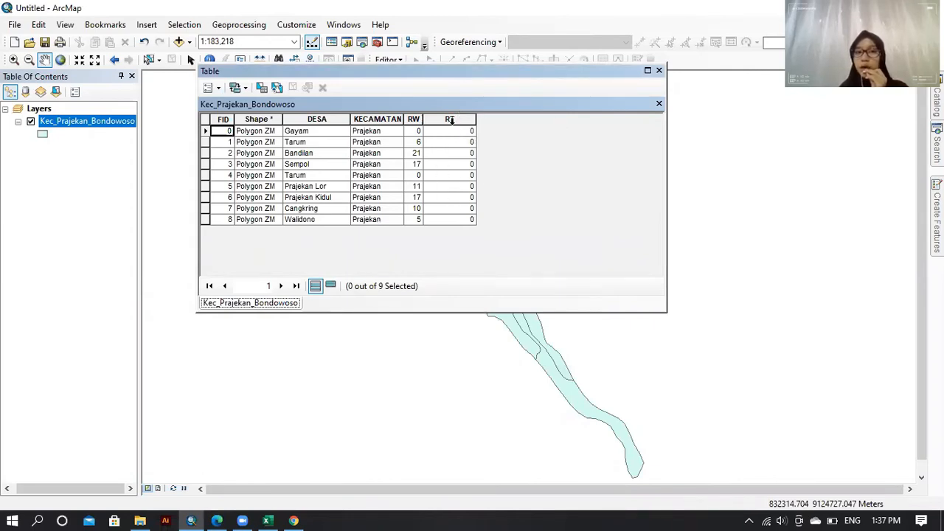
Start an edit session for the Kec_Prajekan_Bondowoso layer and select cells in the table's RT column
{"action": "left_click", "coordinate": [513, 156]}
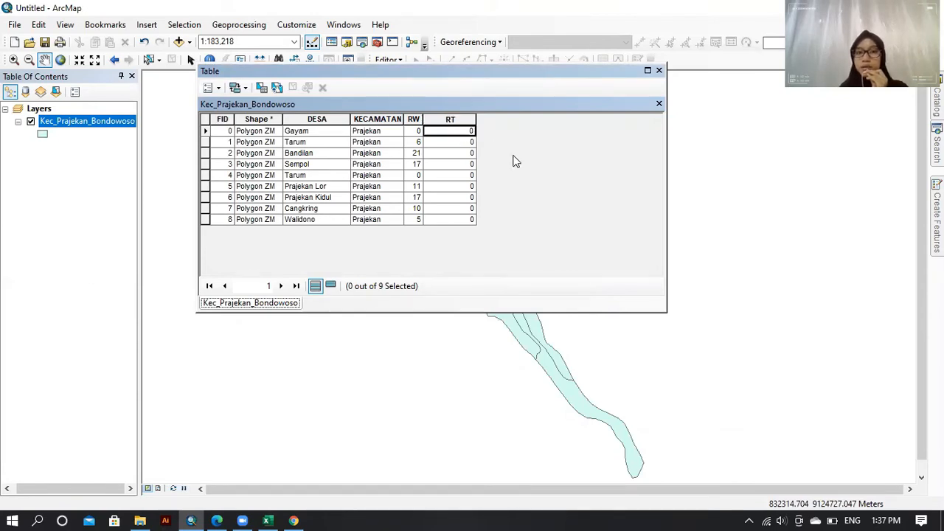
{"action": "left_click", "coordinate": [452, 122]}
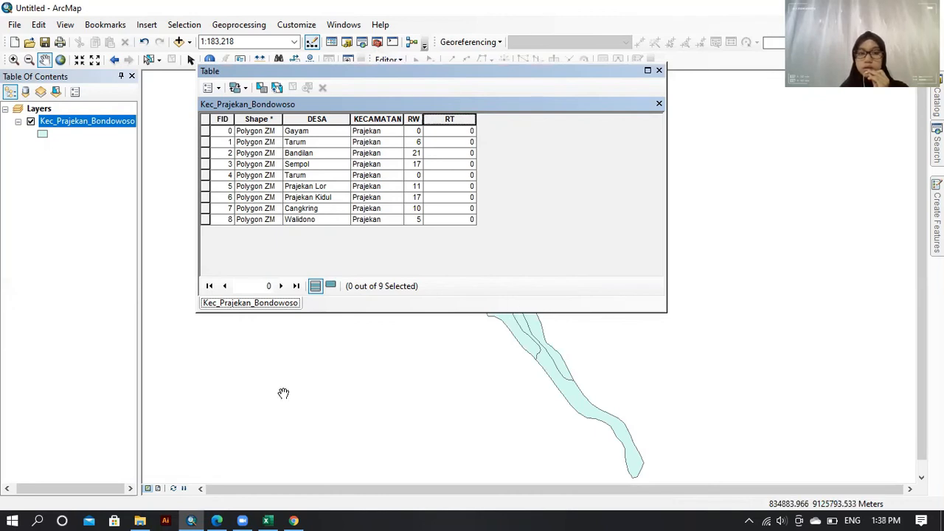
{"action": "left_click", "coordinate": [398, 60]}
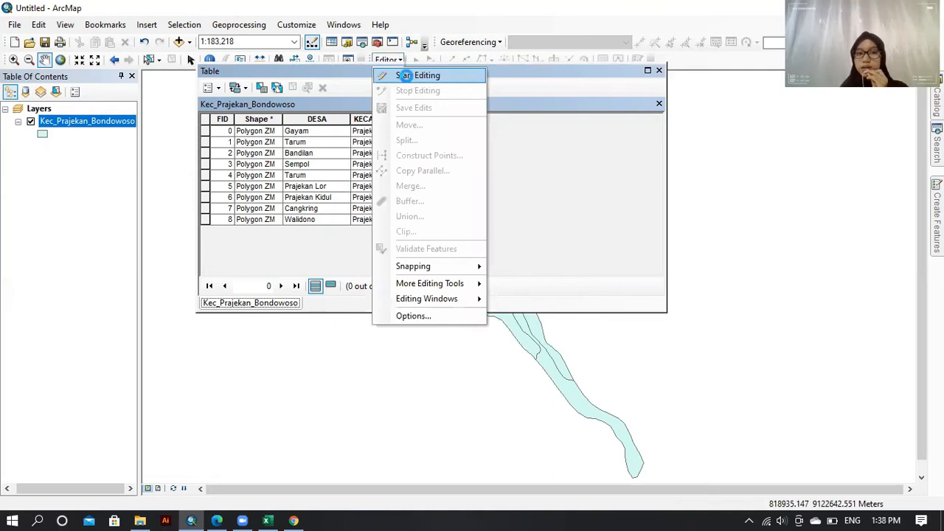
{"action": "left_click", "coordinate": [405, 75]}
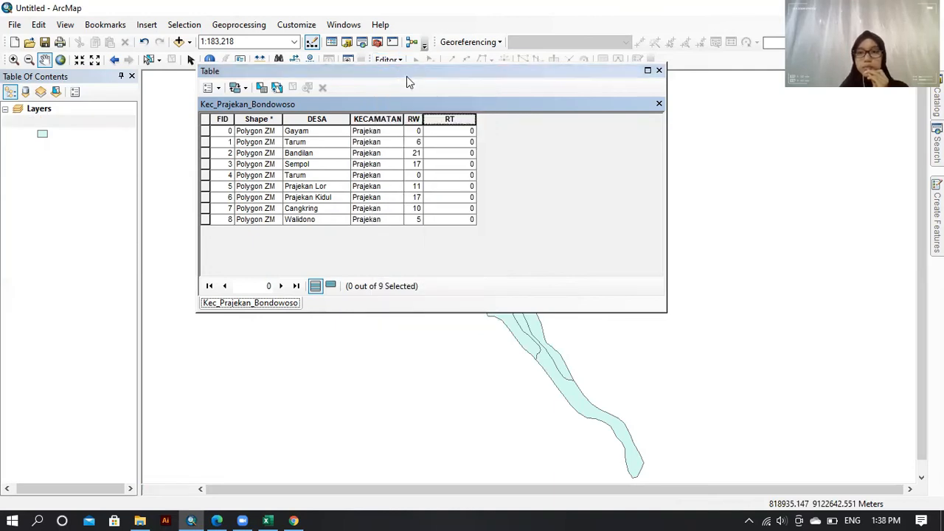
{"action": "left_click", "coordinate": [443, 133]}
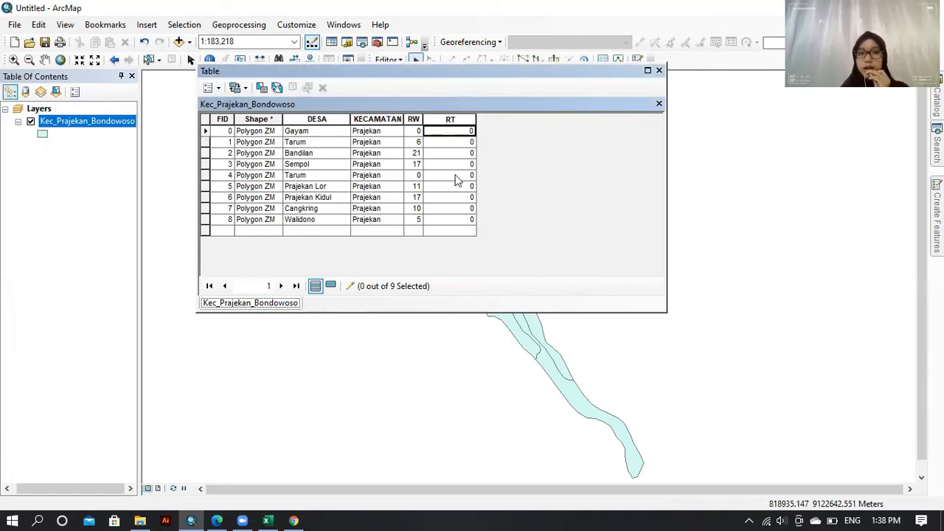
{"action": "left_click", "coordinate": [458, 141]}
{"action": "left_click", "coordinate": [463, 152]}
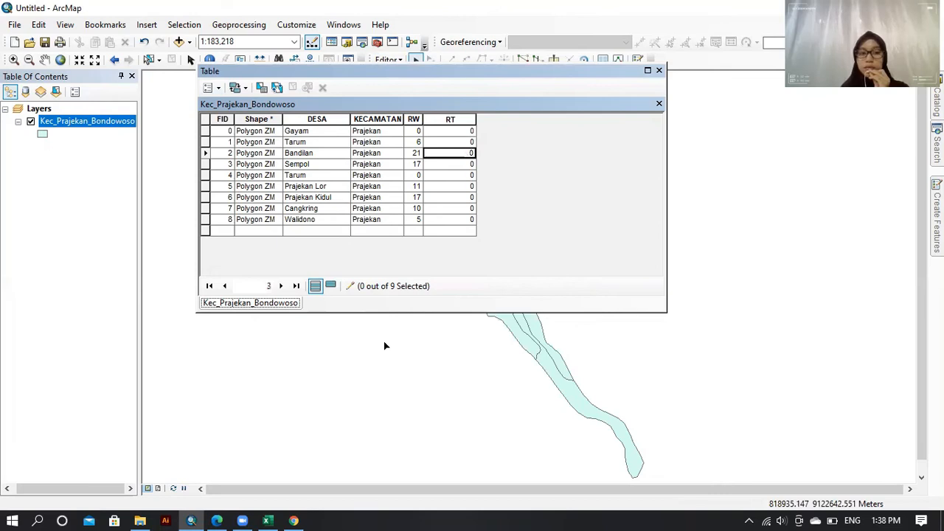
Switch to the Kecamatan Prajekan Dalam Angka PDF in Edge and examine the Rukun Tetangga column by village in Table 2.1.1
{"action": "left_click", "coordinate": [217, 519]}
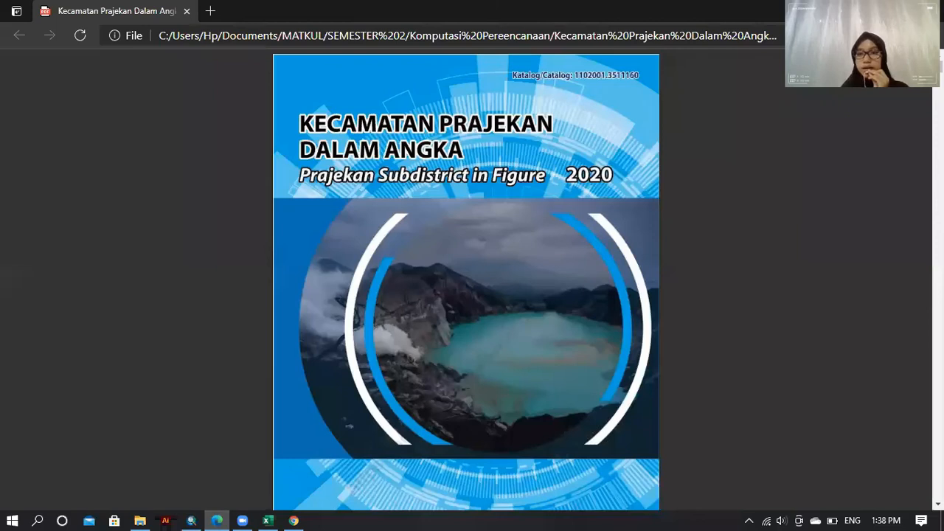
{"action": "scroll", "coordinate": [467, 294], "scroll_direction": "down", "scroll_amount": 10}
{"action": "scroll", "coordinate": [466, 295], "scroll_direction": "down", "scroll_amount": 15}
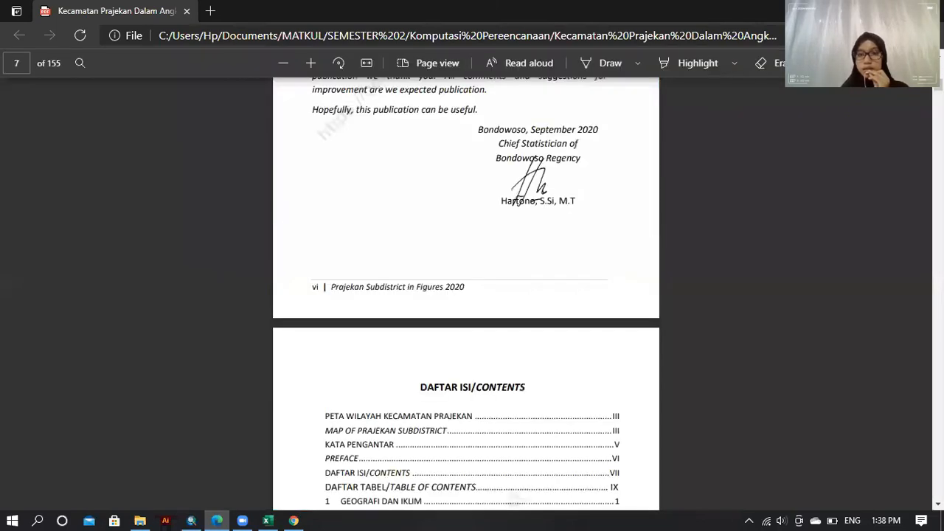
{"action": "scroll", "coordinate": [466, 295], "scroll_direction": "down", "scroll_amount": 10}
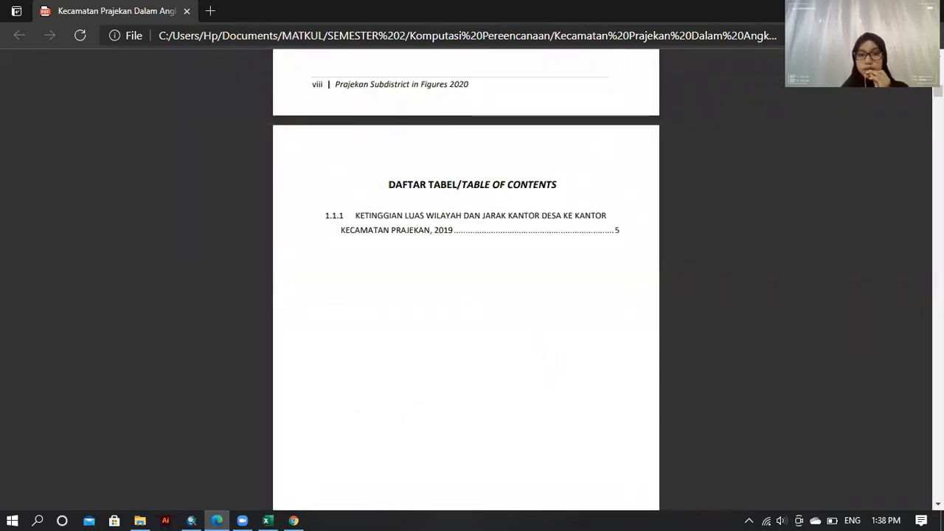
{"action": "scroll", "coordinate": [466, 295], "scroll_direction": "down", "scroll_amount": 10}
{"action": "scroll", "coordinate": [466, 295], "scroll_direction": "down", "scroll_amount": 20}
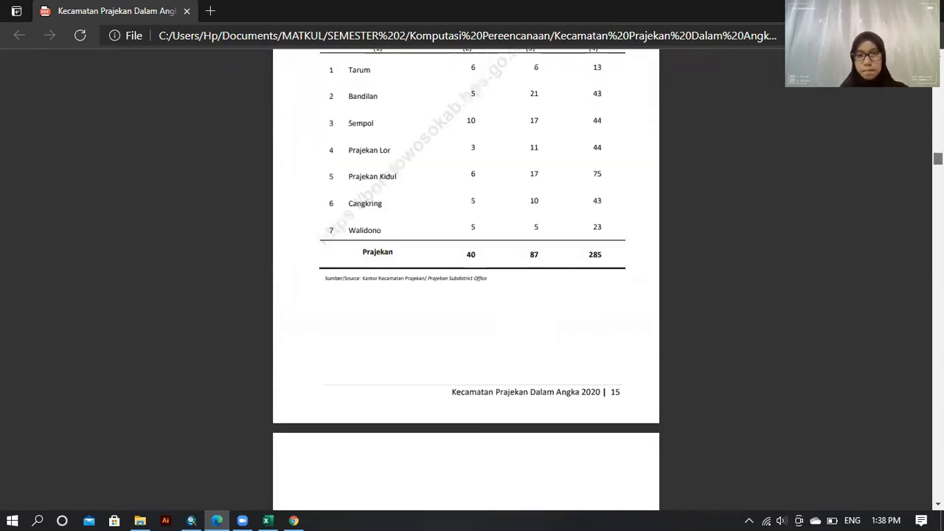
{"action": "scroll", "coordinate": [599, 318], "scroll_direction": "up", "scroll_amount": 2}
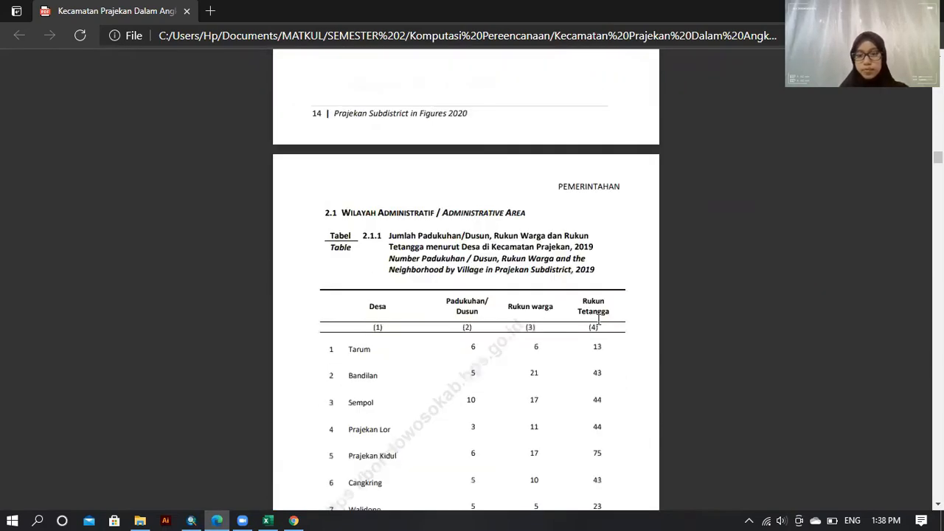
{"action": "scroll", "coordinate": [599, 318], "scroll_direction": "down", "scroll_amount": 2}
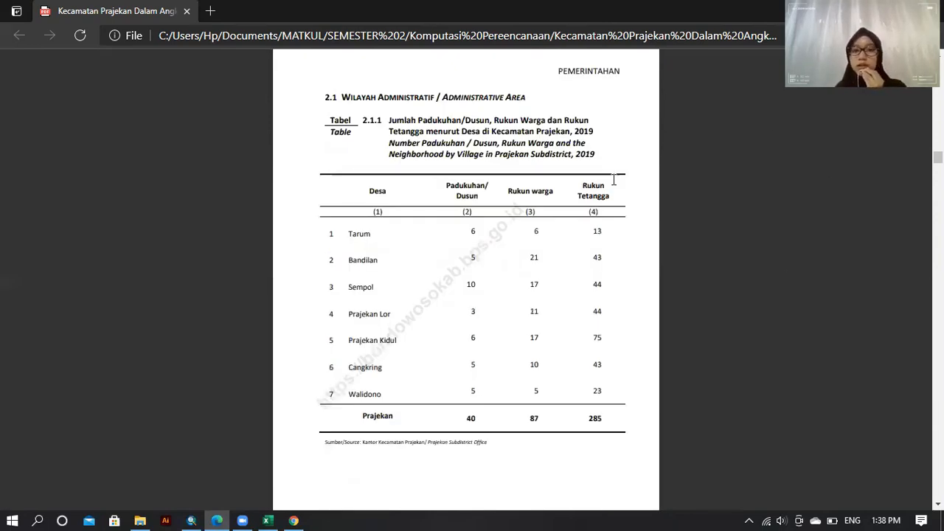
{"action": "left_click_drag", "start_coordinate": [580, 179], "coordinate": [612, 384]}
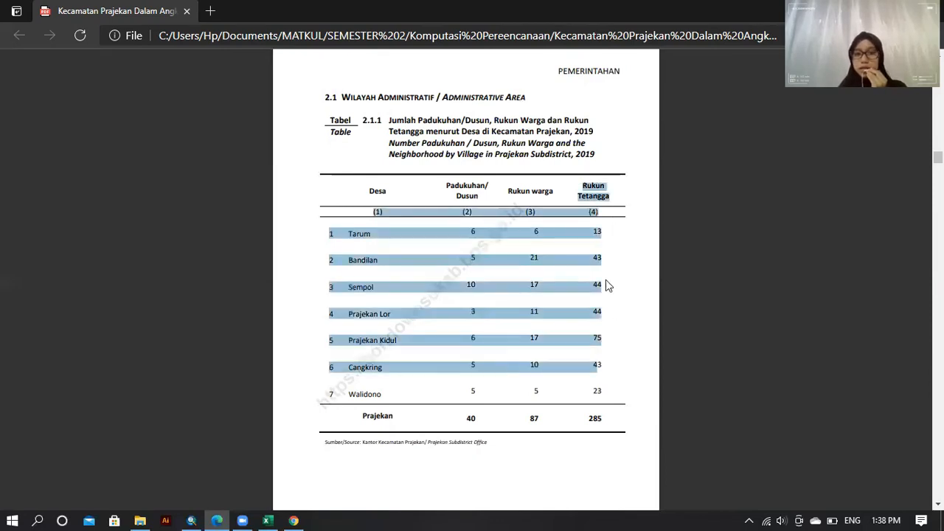
{"action": "left_click", "coordinate": [595, 176]}
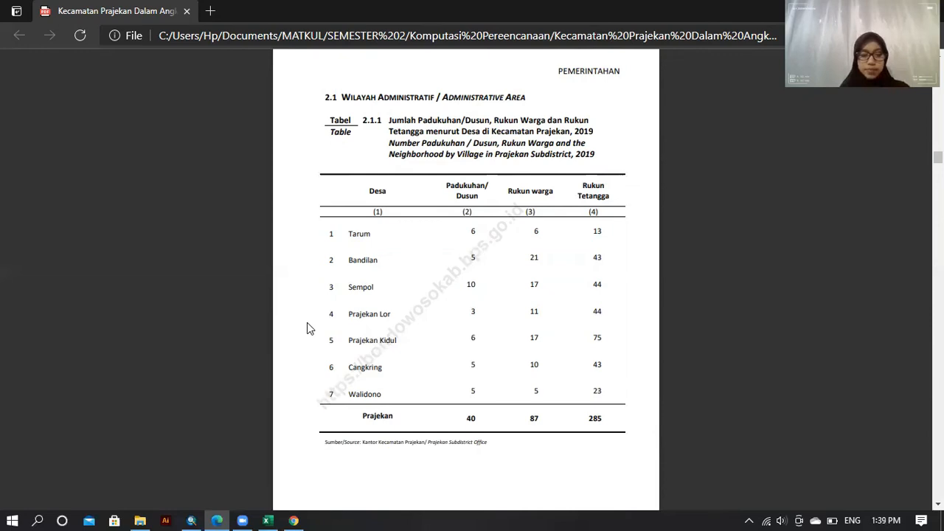
Place the statistics PDF and ArcMap side by side, and enter 13 as the RT value for Tarum (FID 1)
{"action": "key", "text": "super+Right"}
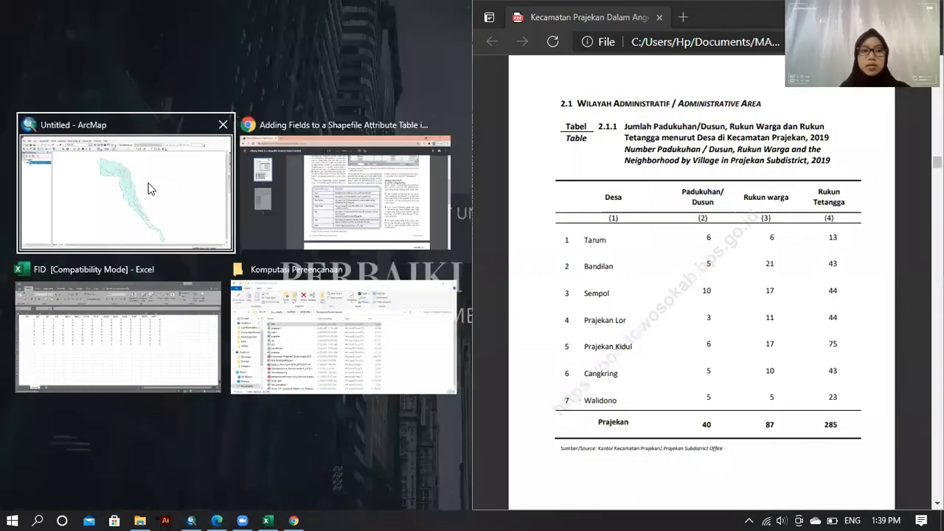
{"action": "key", "text": "Return"}
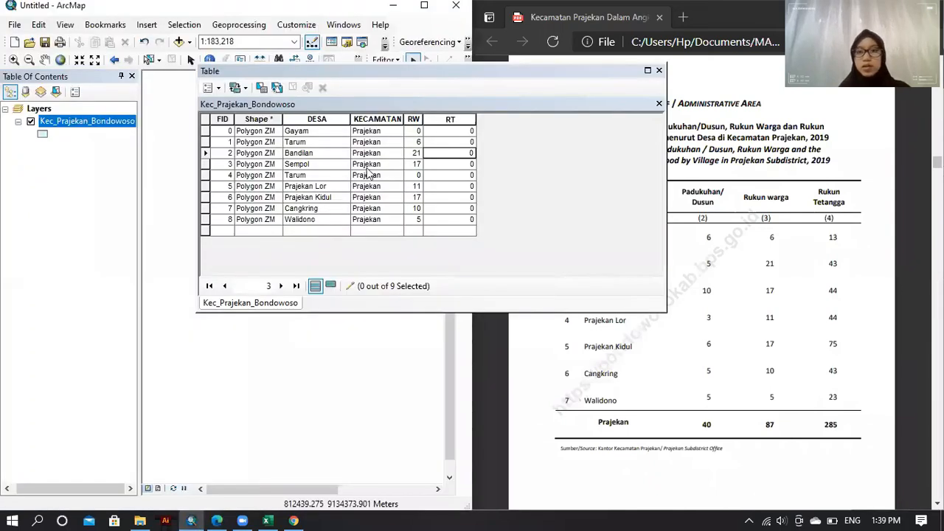
{"action": "left_click", "coordinate": [457, 143]}
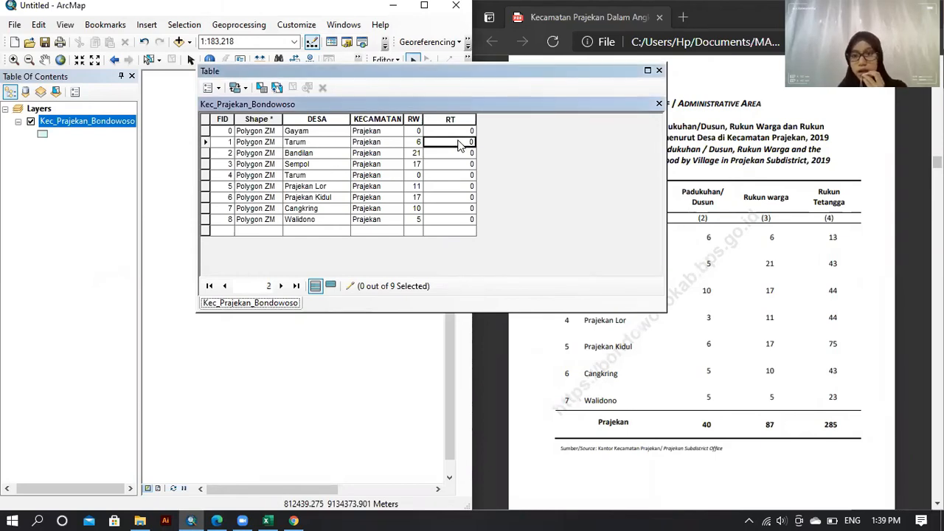
{"action": "left_click", "coordinate": [466, 139]}
{"action": "key", "text": "BackSpace"}
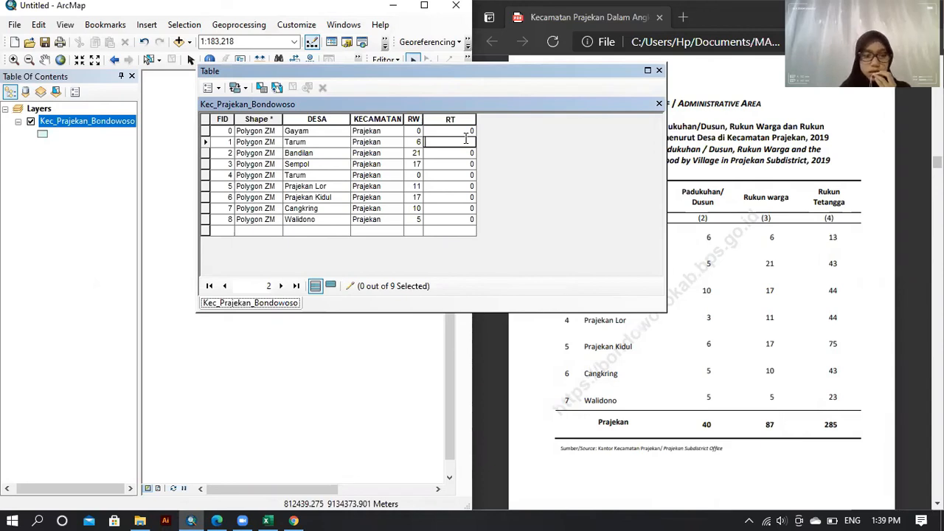
{"action": "type", "text": "13"}
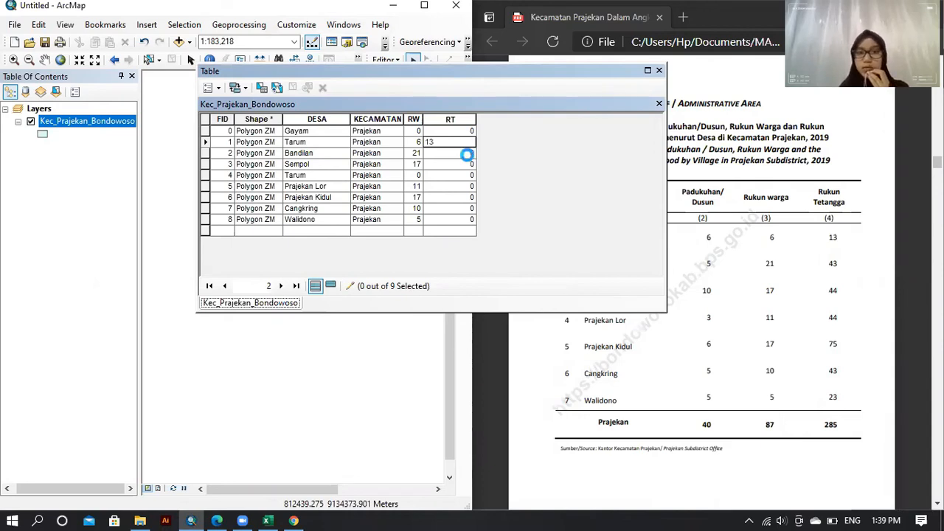
Set RT to 43 for Bandilan and 44 for Sempol, and shorten the attribute table window
{"action": "left_click", "coordinate": [468, 154]}
{"action": "key", "text": "BackSpace"}
{"action": "type", "text": "43"}
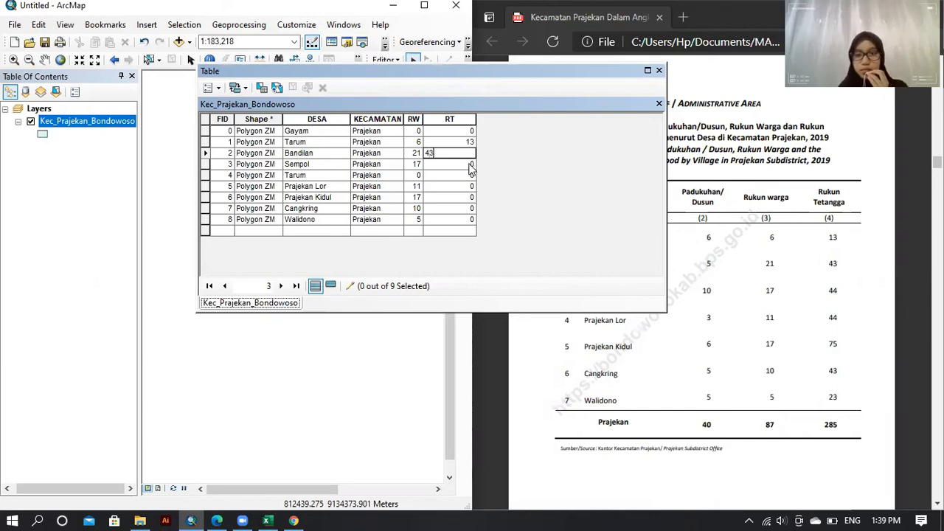
{"action": "left_click", "coordinate": [468, 164]}
{"action": "key", "text": "BackSpace"}
{"action": "type", "text": "44"}
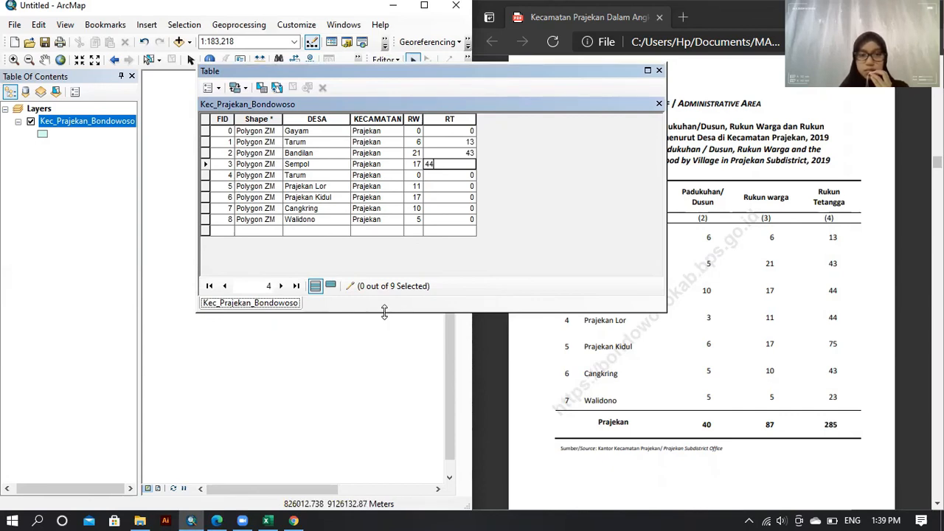
{"action": "left_click_drag", "start_coordinate": [385, 313], "coordinate": [385, 270]}
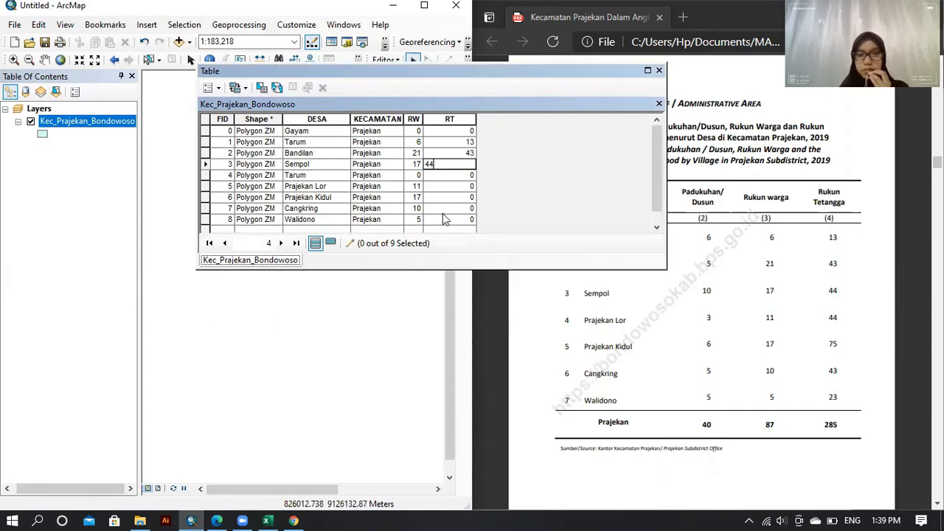
{"action": "left_click", "coordinate": [463, 175]}
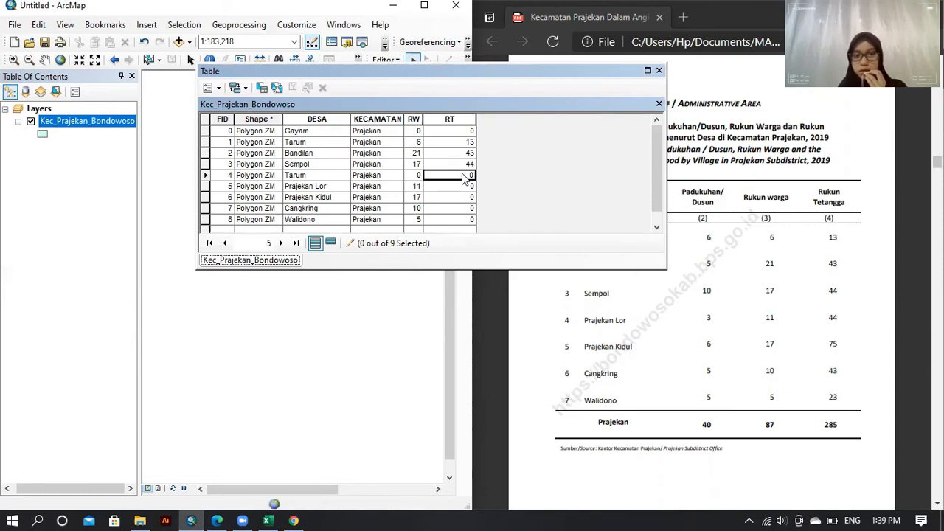
Set the RT value to 44 for Prajekan Lor and 75 for Prajekan Kidul in the attribute table
{"action": "left_click", "coordinate": [467, 186]}
{"action": "key", "text": "BackSpace"}
{"action": "type", "text": "44"}
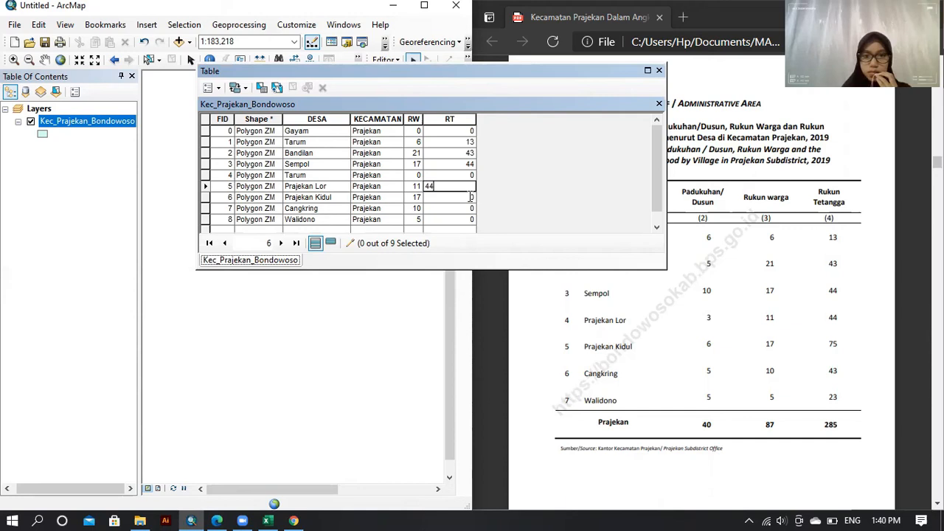
{"action": "left_click", "coordinate": [470, 197]}
{"action": "key", "text": "BackSpace"}
{"action": "type", "text": "75"}
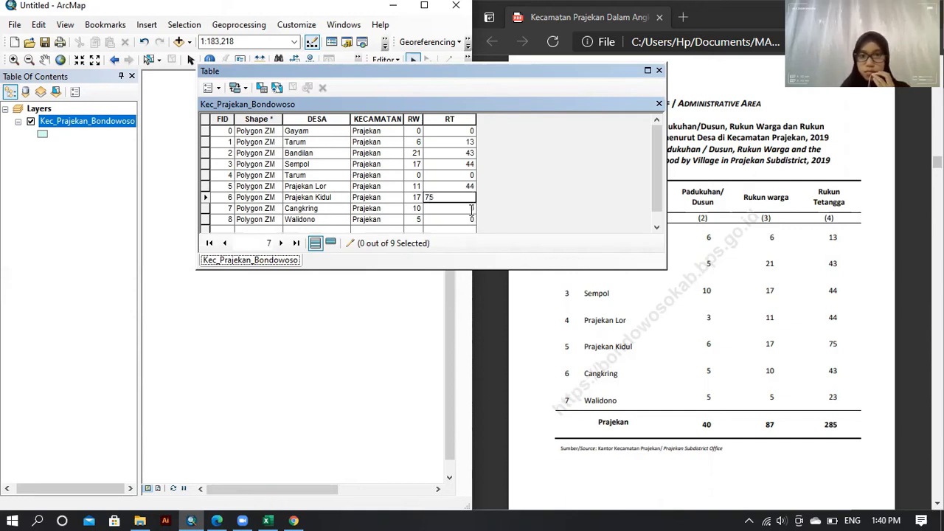
Enter 43 as the RT value for Cangkring and 23 for Walidono
{"action": "left_click", "coordinate": [471, 208]}
{"action": "key", "text": "BackSpace"}
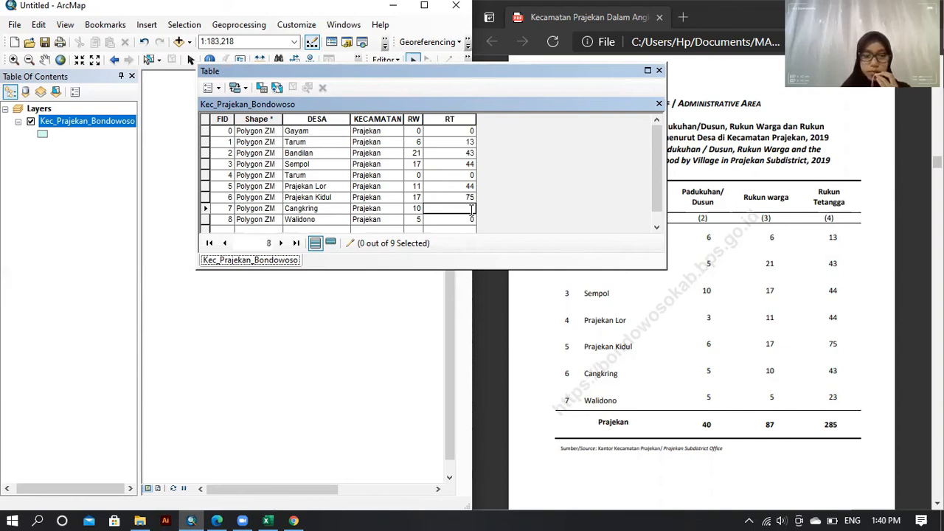
{"action": "type", "text": "43"}
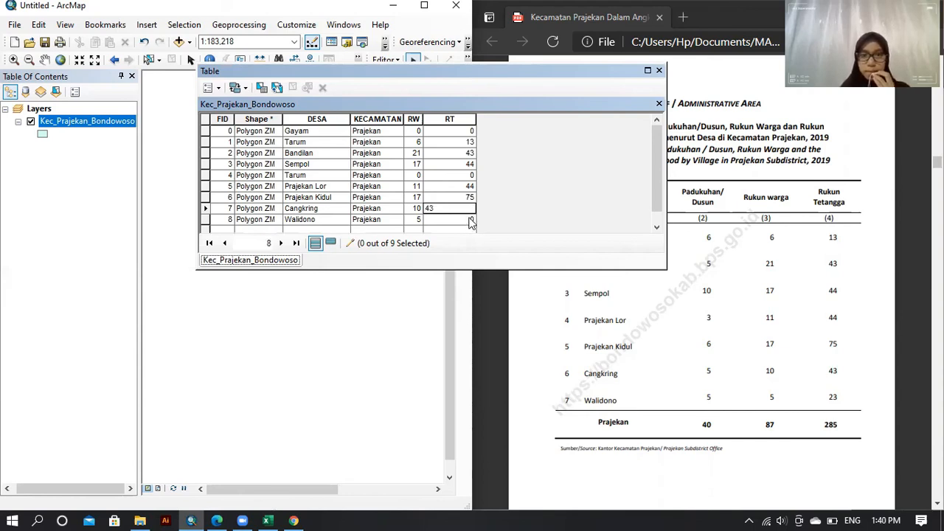
{"action": "left_click", "coordinate": [471, 218]}
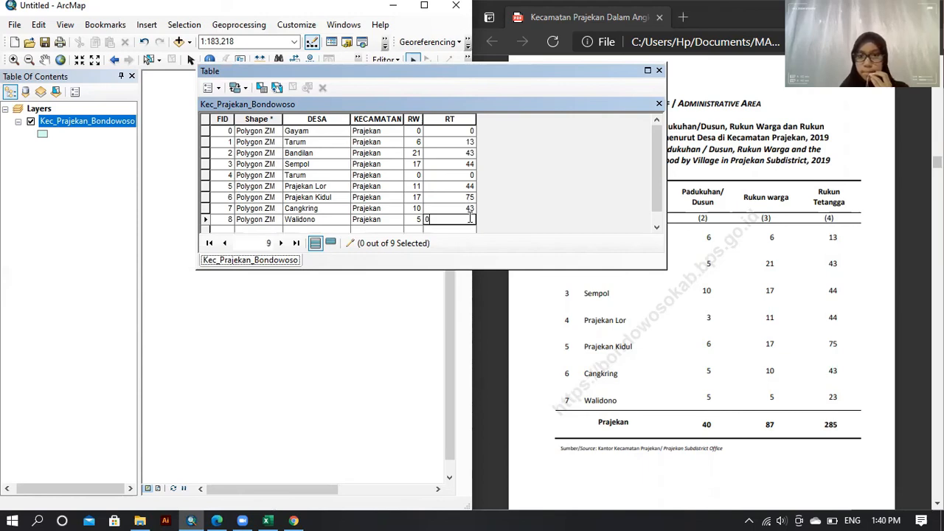
{"action": "key", "text": "BackSpace"}
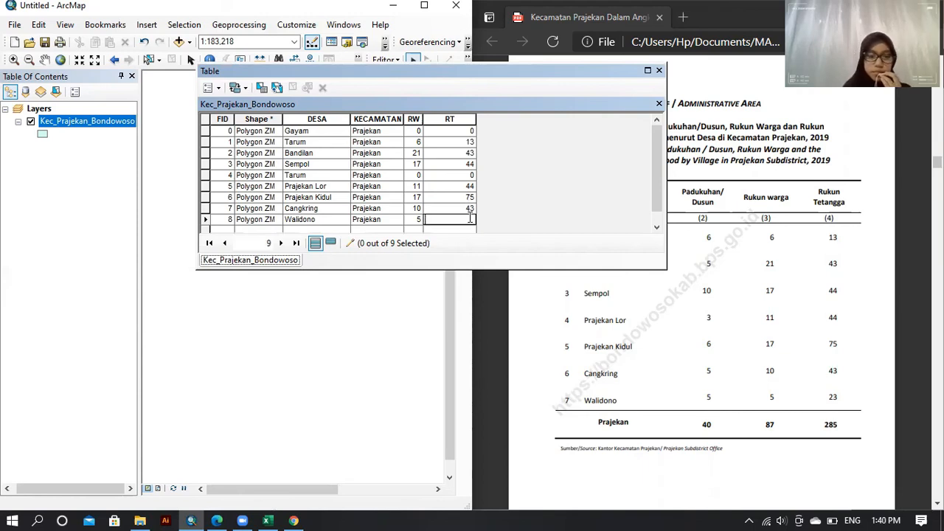
{"action": "type", "text": "23"}
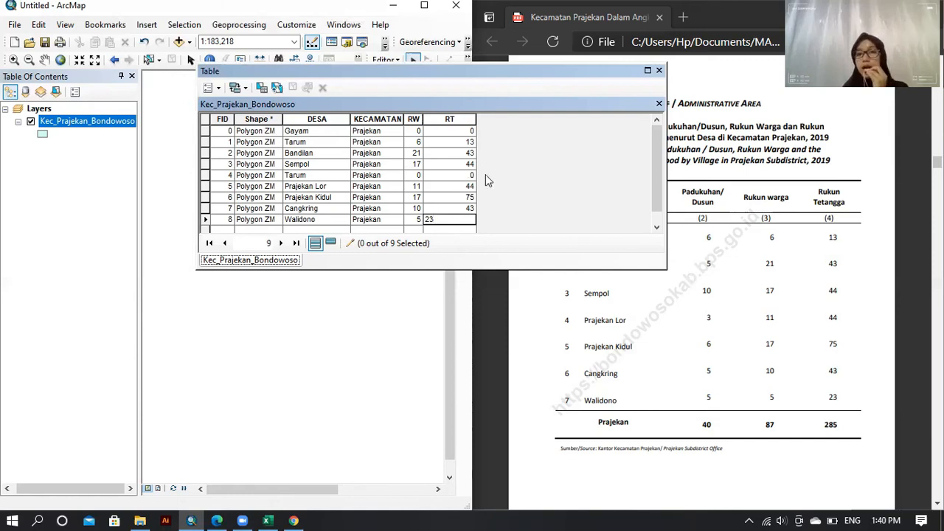
Save the edits, stop the edit session, and close the attribute table
{"action": "left_click", "coordinate": [397, 60]}
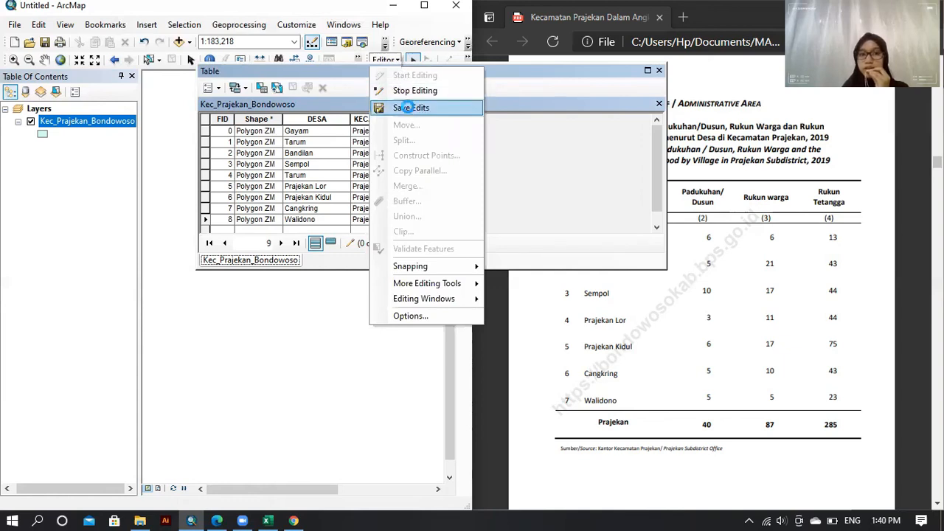
{"action": "left_click", "coordinate": [408, 106]}
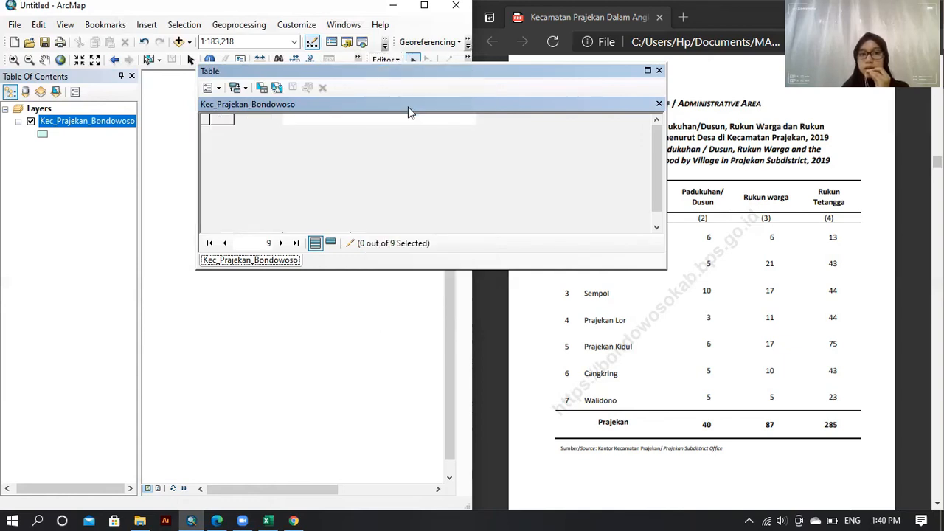
{"action": "left_click", "coordinate": [393, 60]}
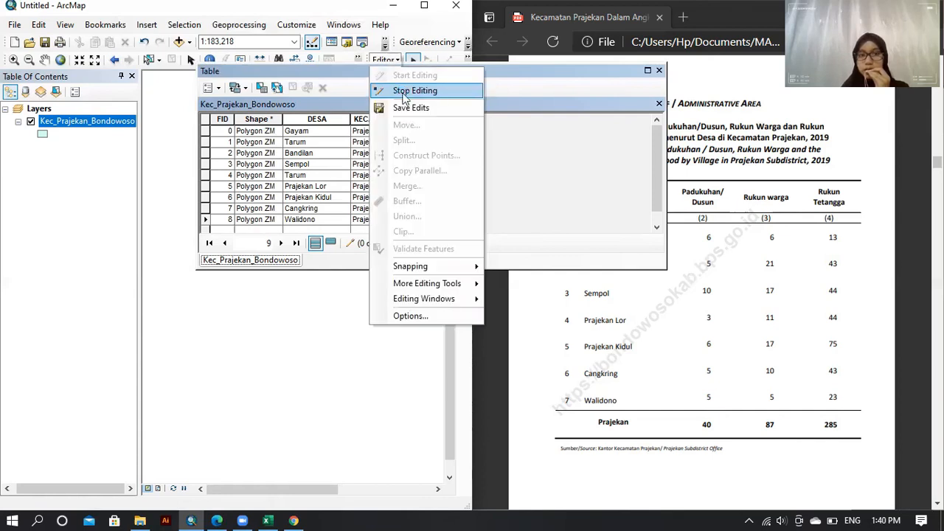
{"action": "left_click", "coordinate": [404, 91]}
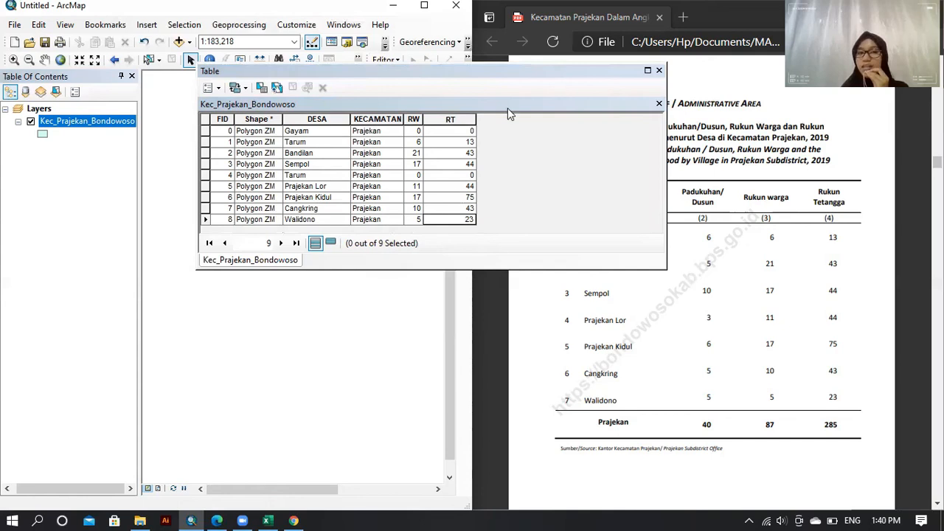
{"action": "left_click", "coordinate": [658, 71]}
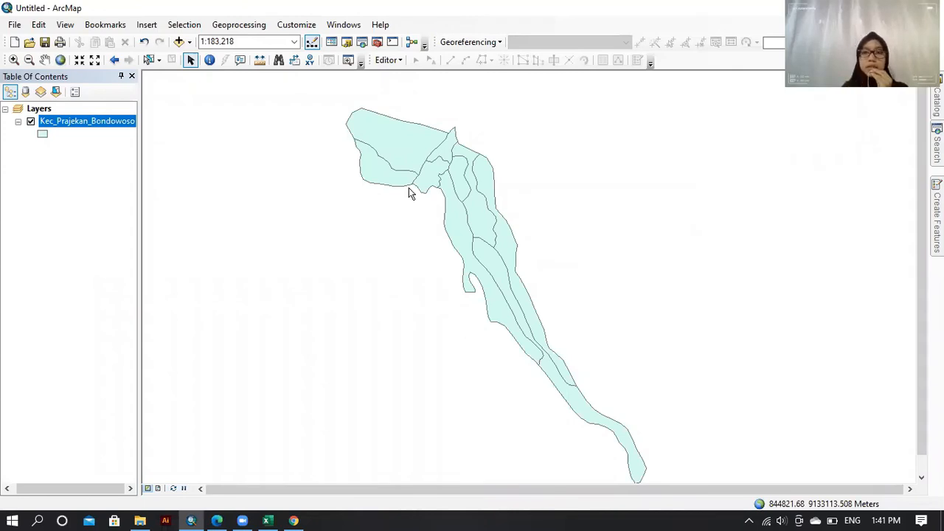
Reopen the Kec_Prajekan_Bondowoso attribute table, review the RT column sorted in ascending order, and close the table
{"action": "right_click", "coordinate": [113, 123]}
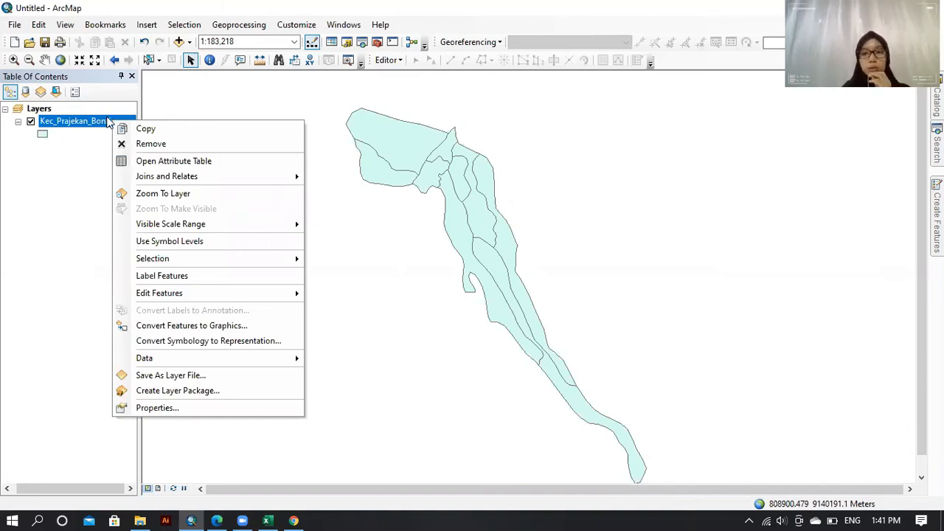
{"action": "left_click", "coordinate": [140, 161]}
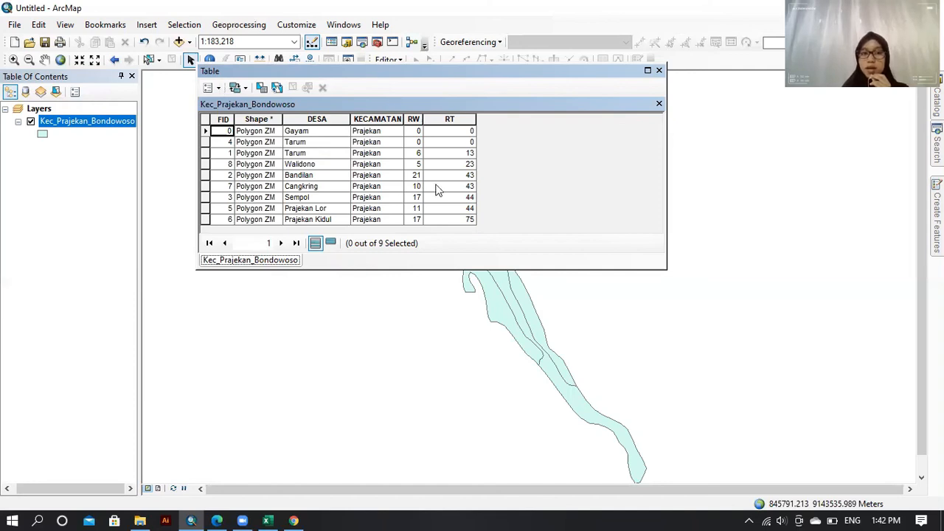
{"action": "left_click", "coordinate": [448, 120]}
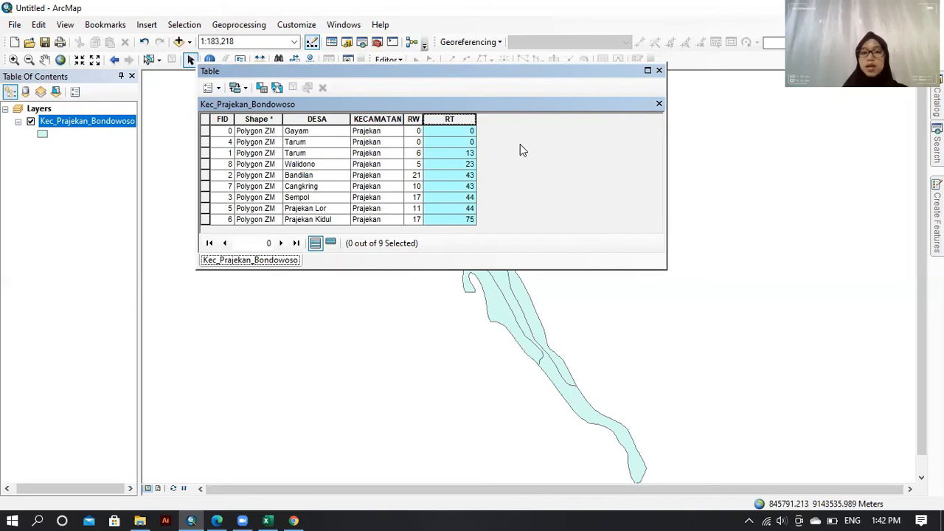
{"action": "left_click", "coordinate": [609, 289]}
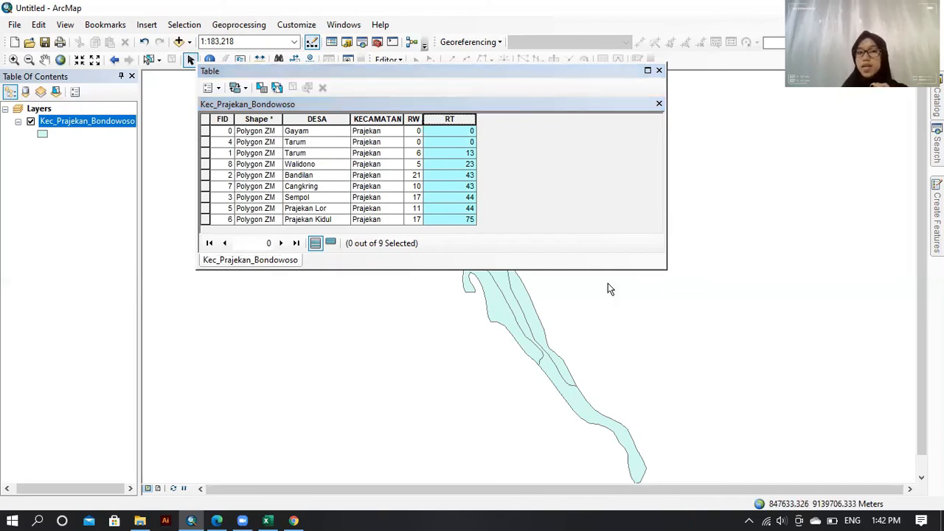
{"action": "right_click", "coordinate": [469, 124]}
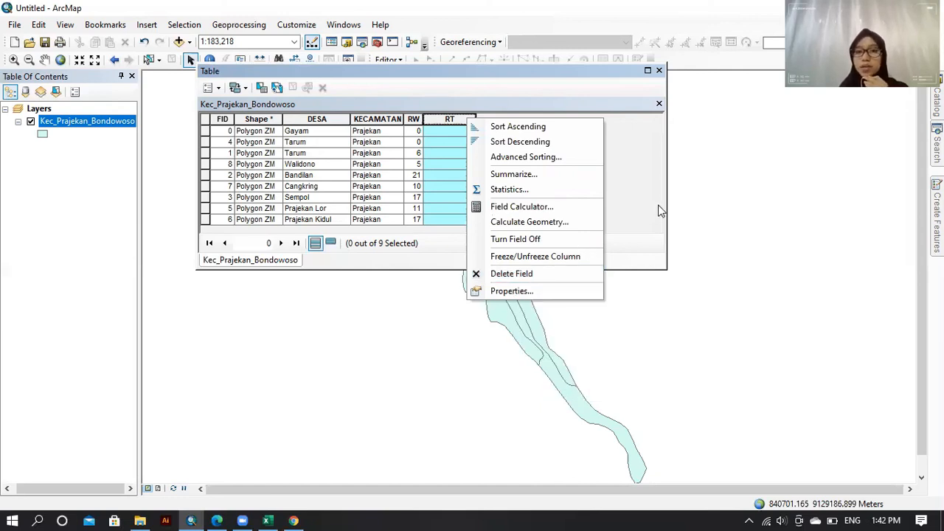
{"action": "left_click", "coordinate": [659, 124]}
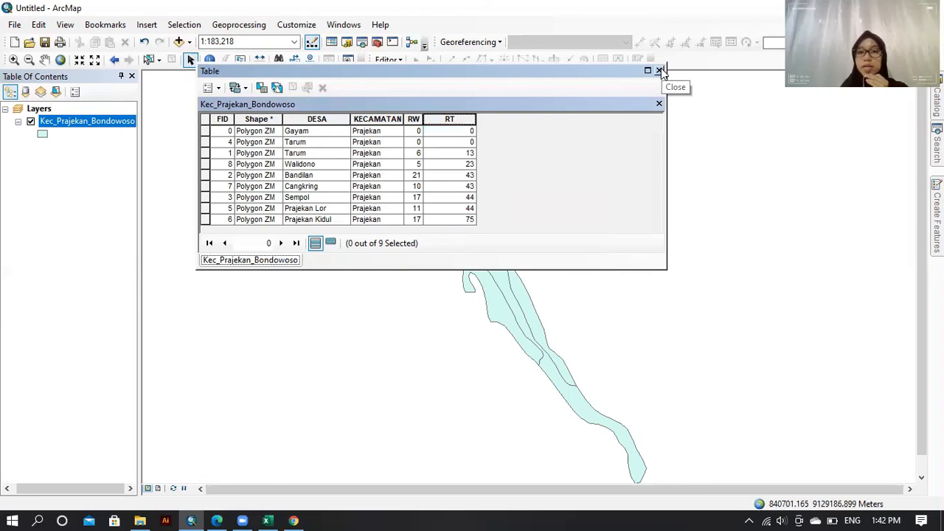
{"action": "left_click", "coordinate": [661, 72]}
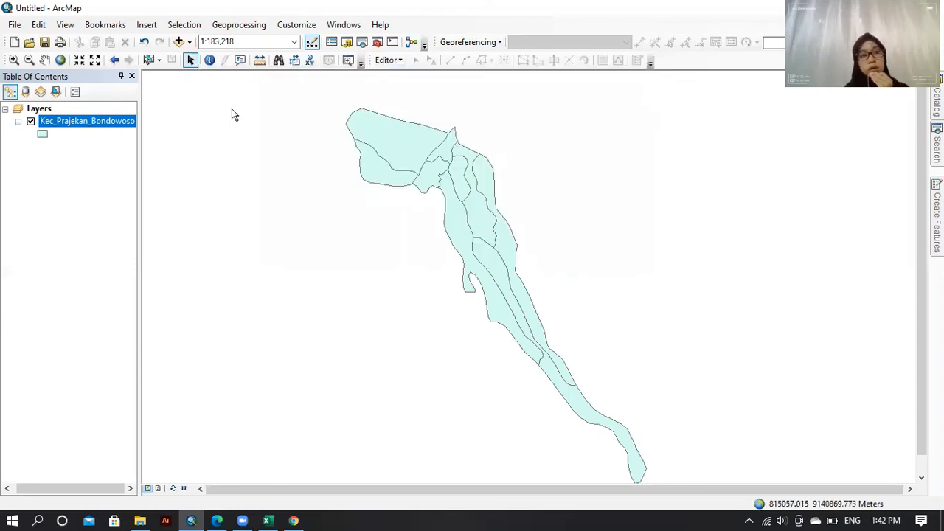
Set up a data export of all Kec_Prajekan_Bondowoso features to a shapefile named shpbaru in the Documents\ArcGIS folder
{"action": "right_click", "coordinate": [131, 120]}
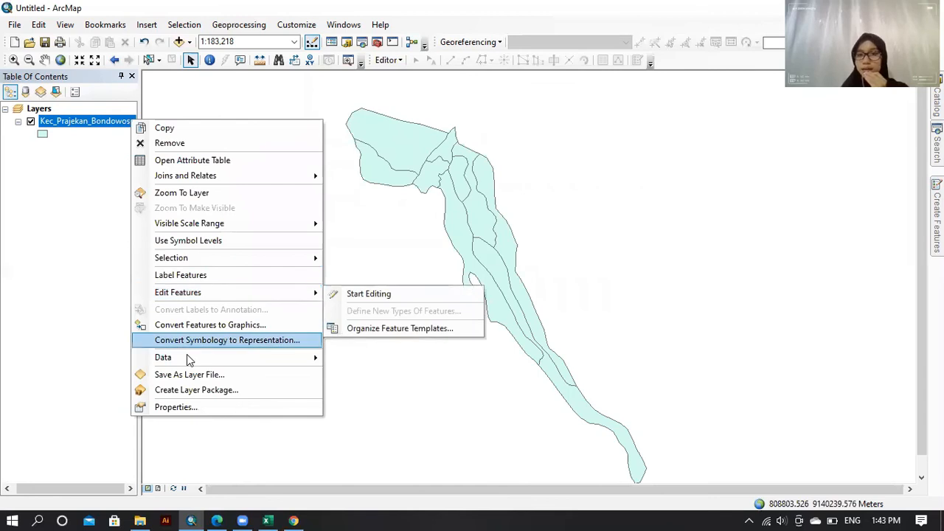
{"action": "mouse_move", "coordinate": [307, 361]}
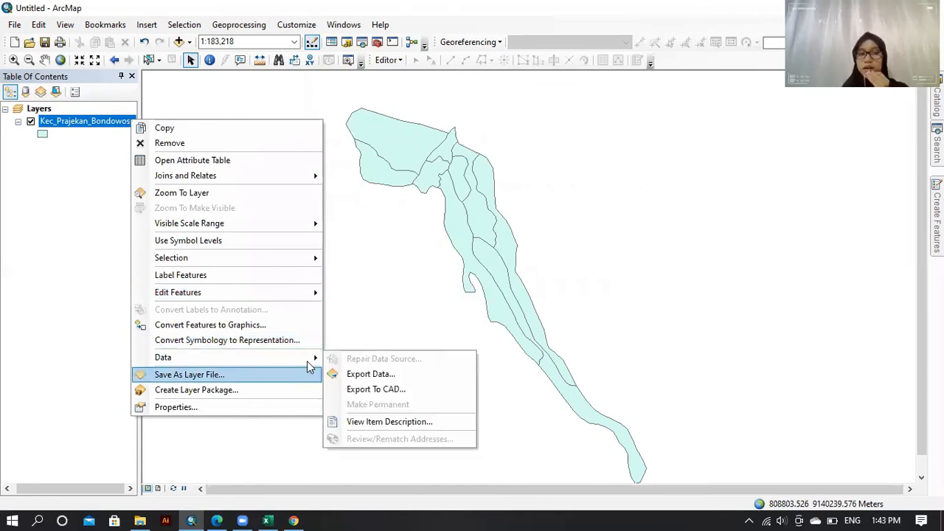
{"action": "left_click", "coordinate": [345, 377]}
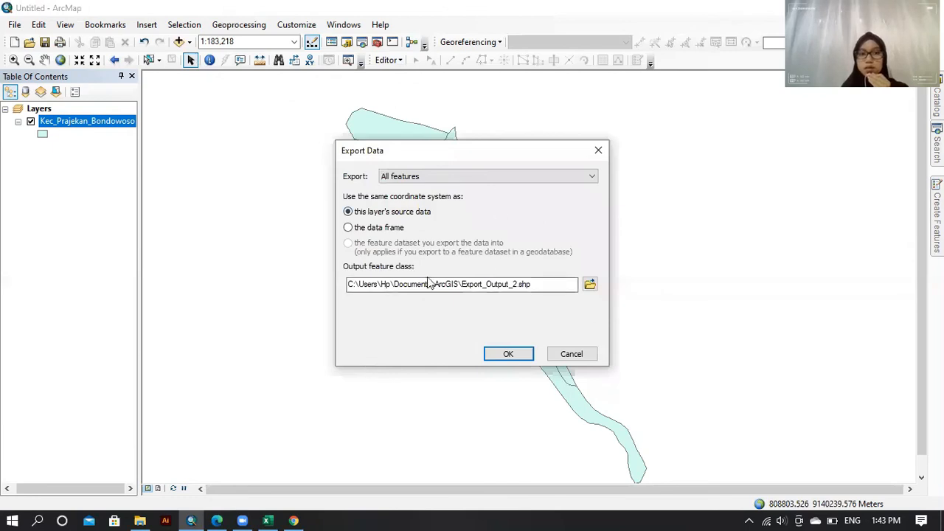
{"action": "left_click", "coordinate": [590, 285]}
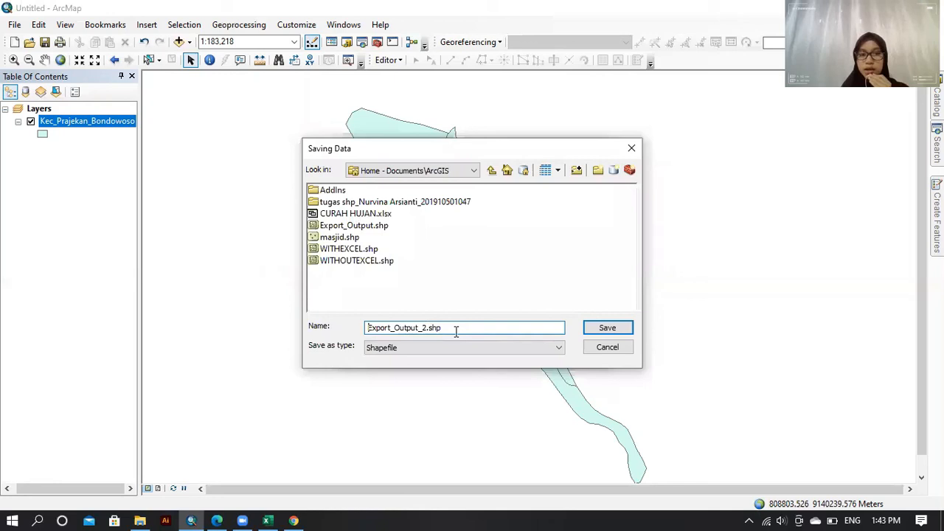
{"action": "left_click", "coordinate": [451, 328]}
{"action": "key", "text": "ctrl+a"}
{"action": "key", "text": "BackSpace"}
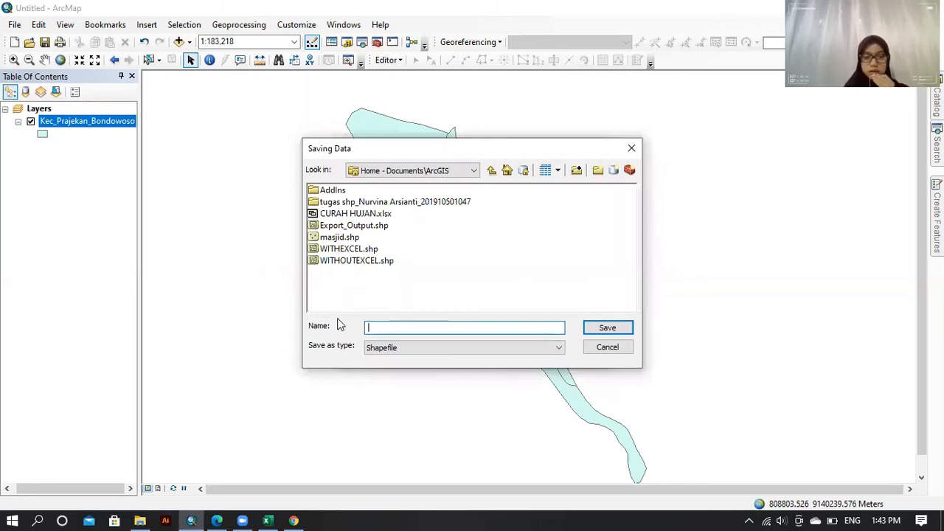
{"action": "type", "text": "shp b"}
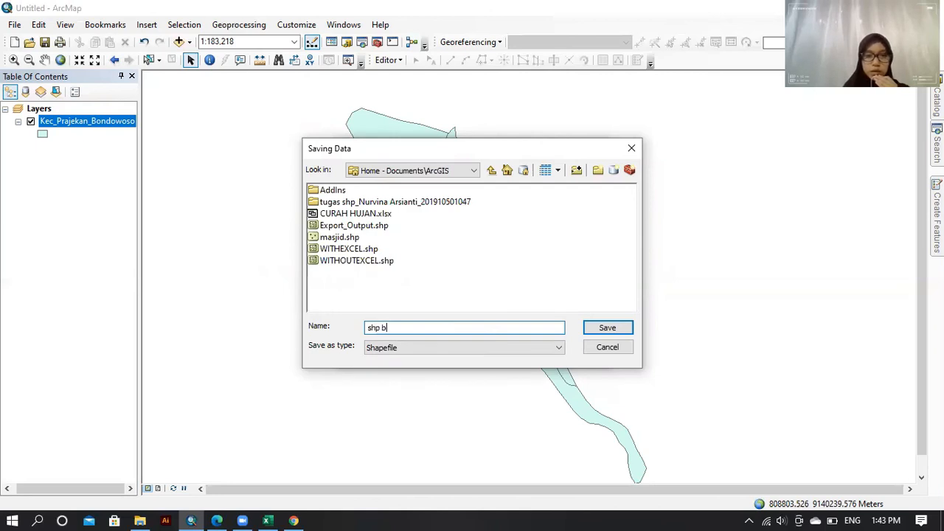
{"action": "key", "text": "BackSpace"}
{"action": "key", "text": "BackSpace"}
{"action": "type", "text": "b"}
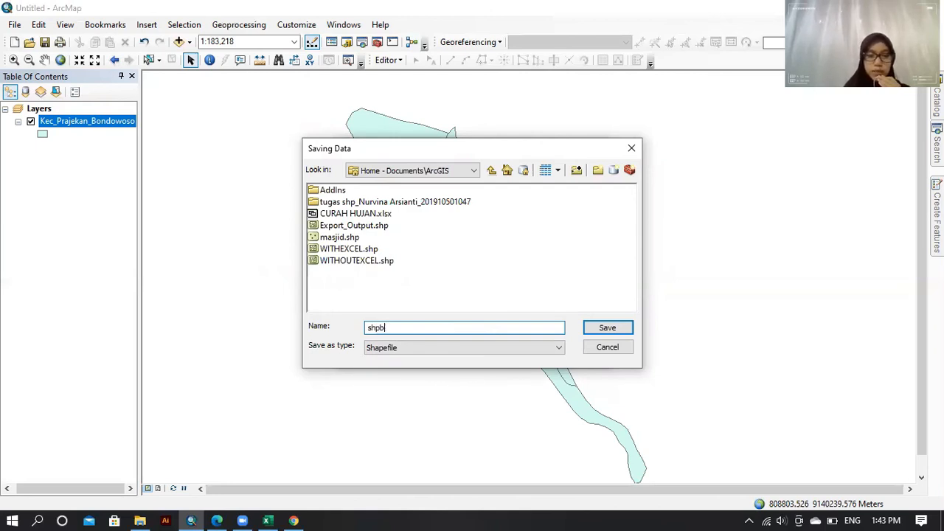
{"action": "type", "text": "aru"}
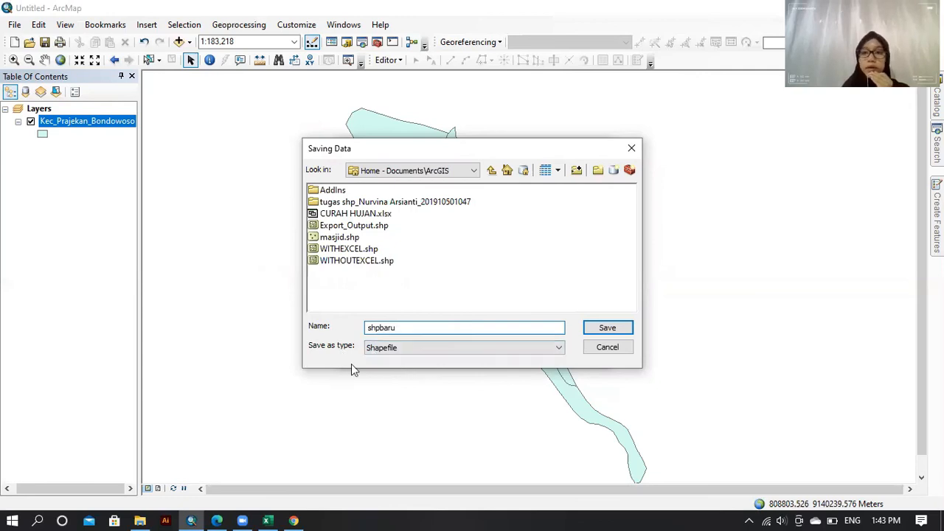
{"action": "left_click", "coordinate": [626, 329]}
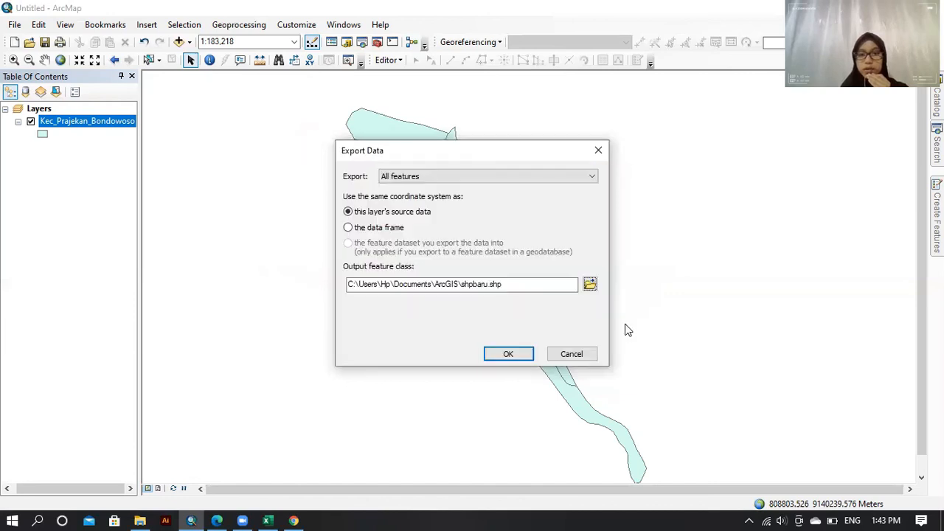
Run the shapefile export without adding the exported data to the map as a layer
{"action": "left_click", "coordinate": [508, 355]}
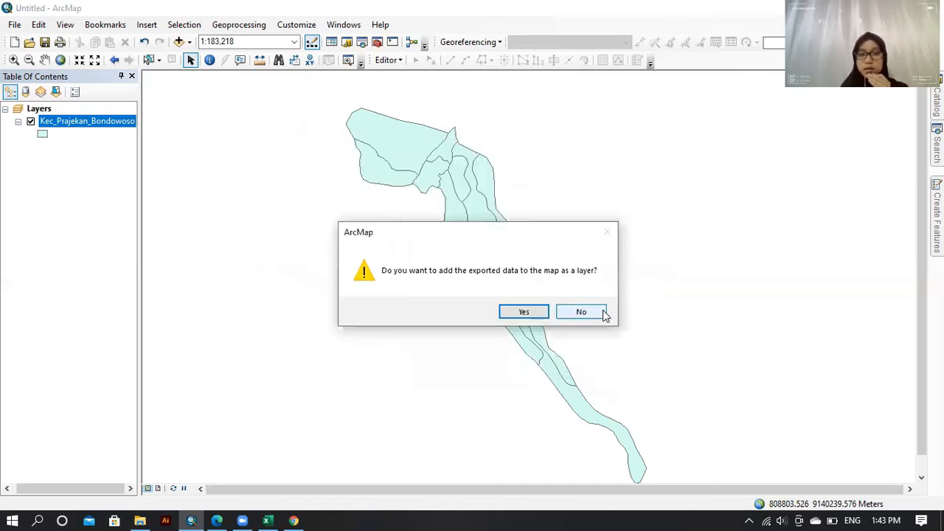
{"action": "left_click", "coordinate": [601, 314]}
{"action": "key", "text": "Return"}
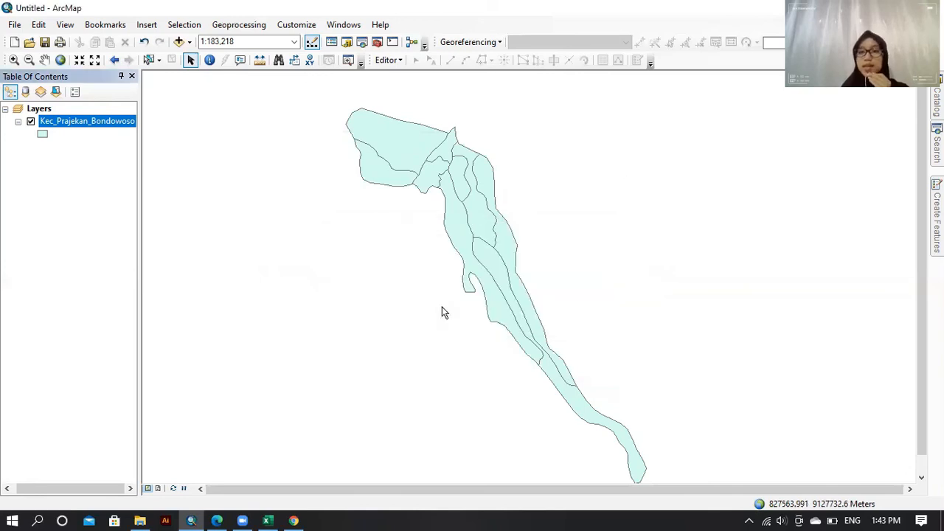